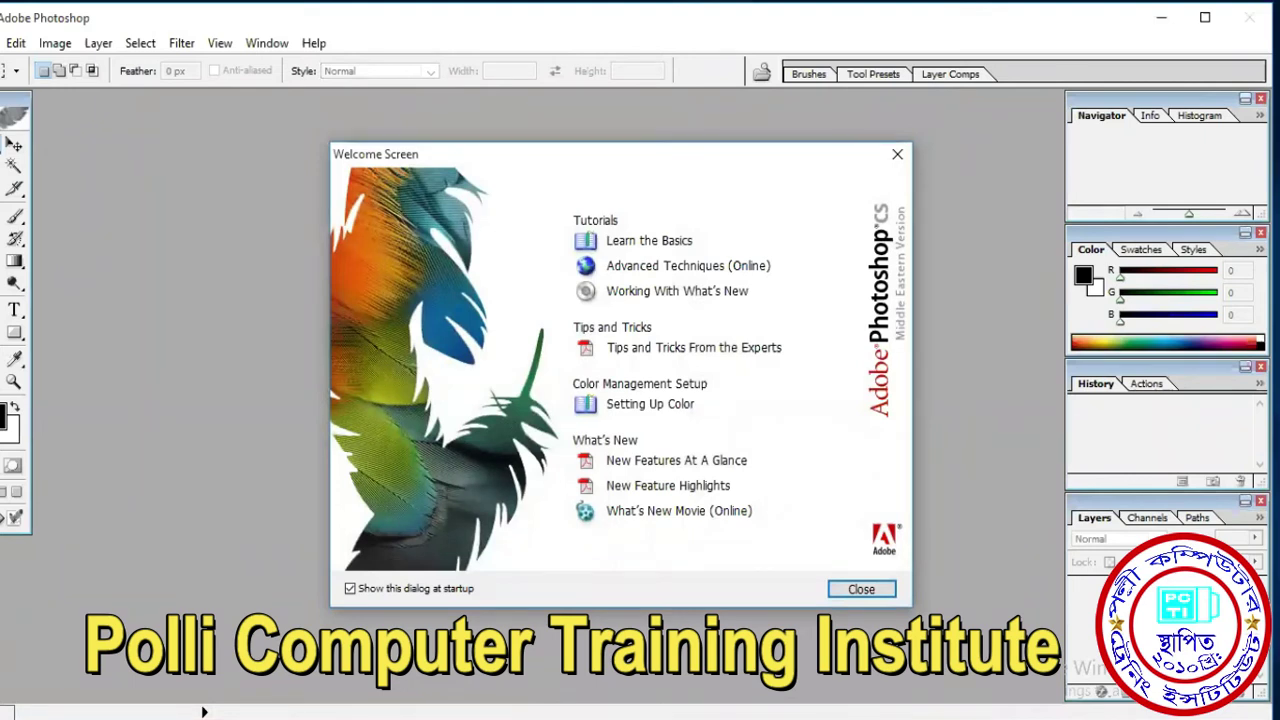
# Close the welcome screen and reposition the toolbox so all its tools are visible.
pyautogui.click(850, 591)
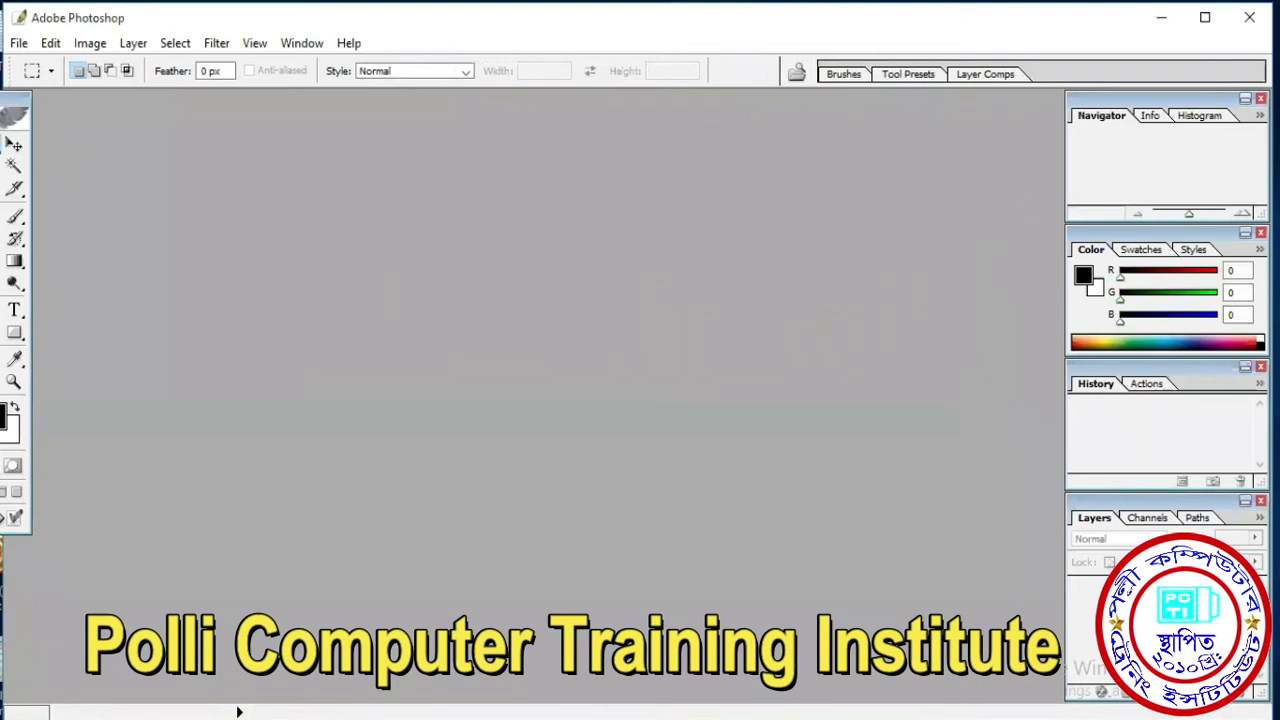
pyautogui.moveTo(22, 105); pyautogui.dragTo(54, 104)
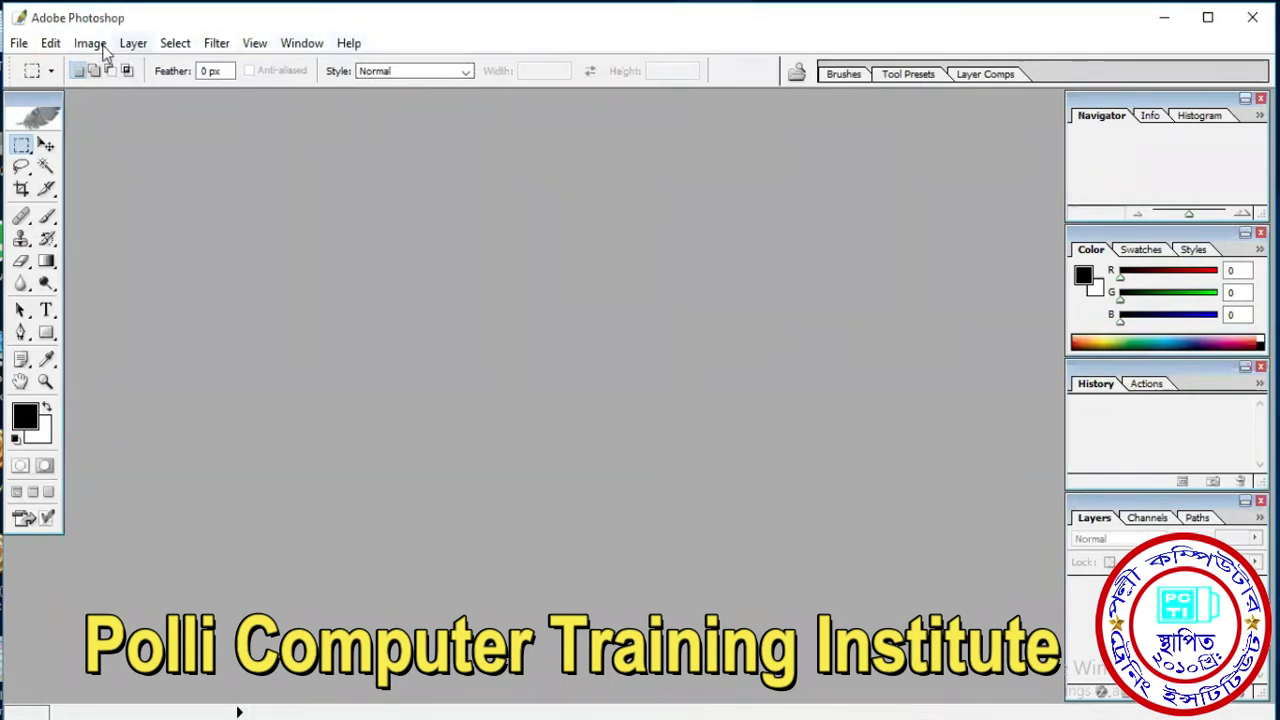
# Open the image 20160914_225151 from the Desktop.
pyautogui.click(19, 45)
pyautogui.click(35, 87)
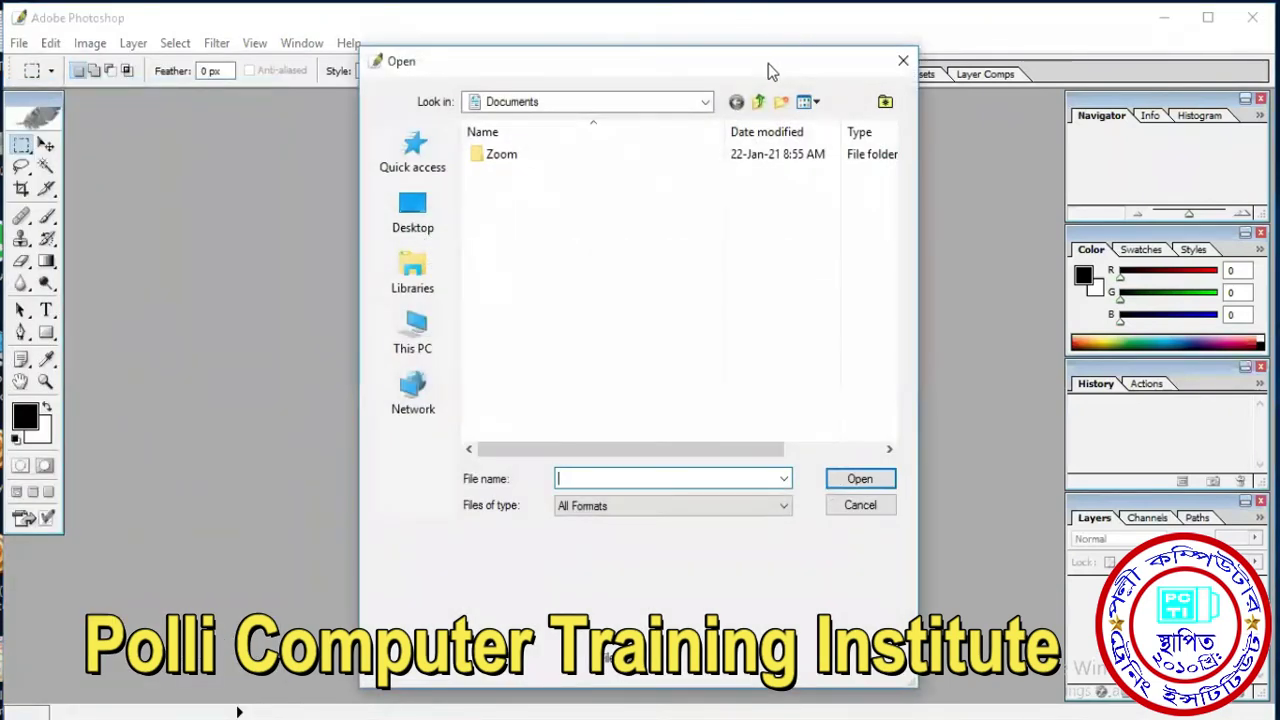
pyautogui.moveTo(768, 63); pyautogui.dragTo(671, 63)
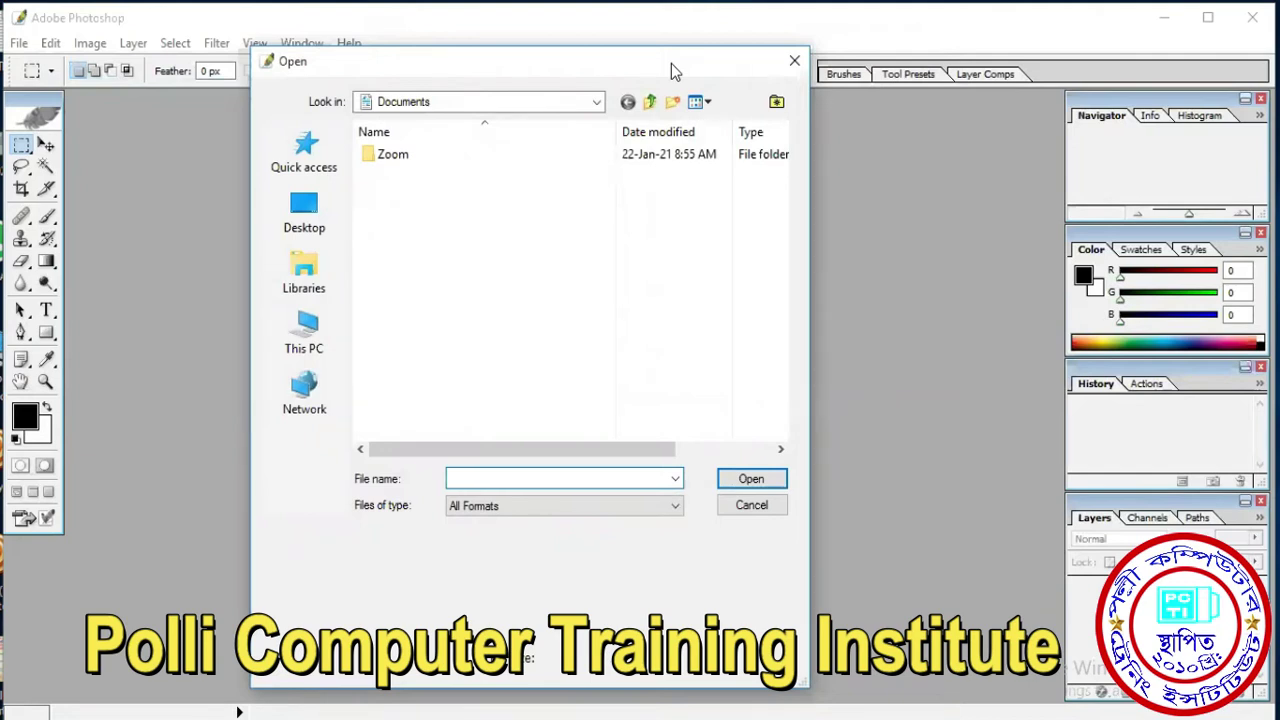
pyautogui.click(304, 210)
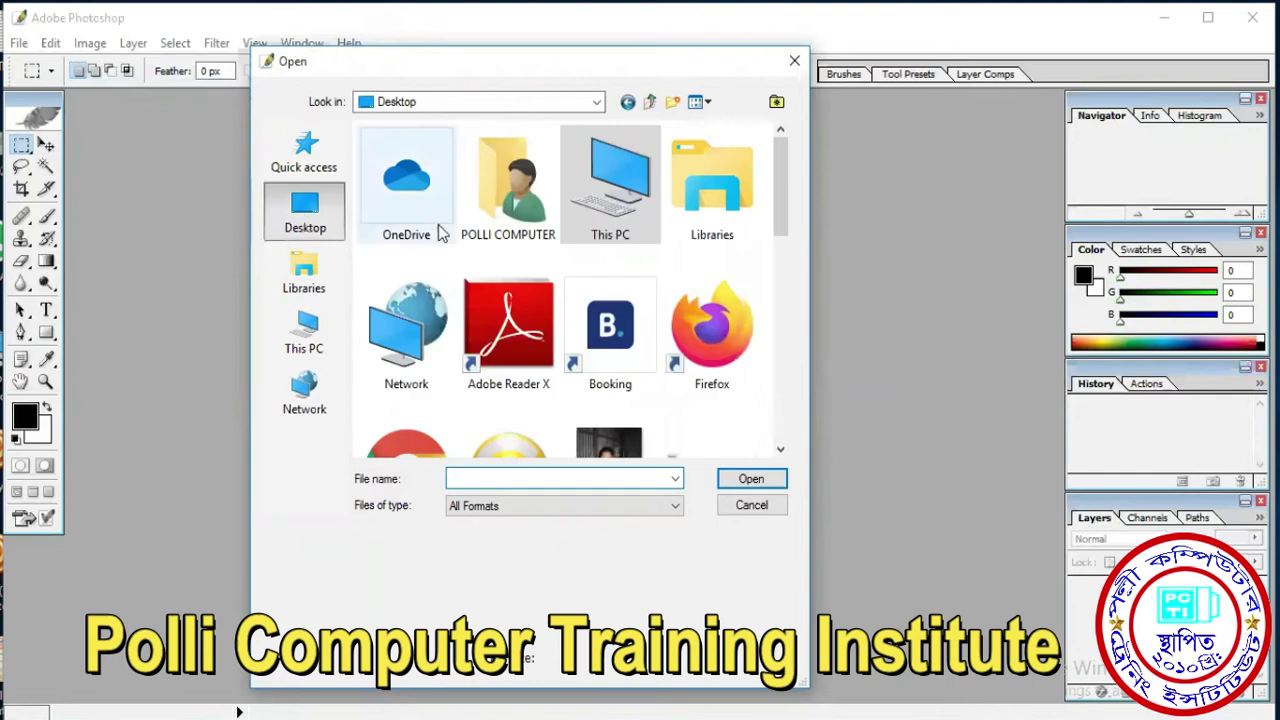
pyautogui.moveTo(786, 180); pyautogui.dragTo(783, 253)
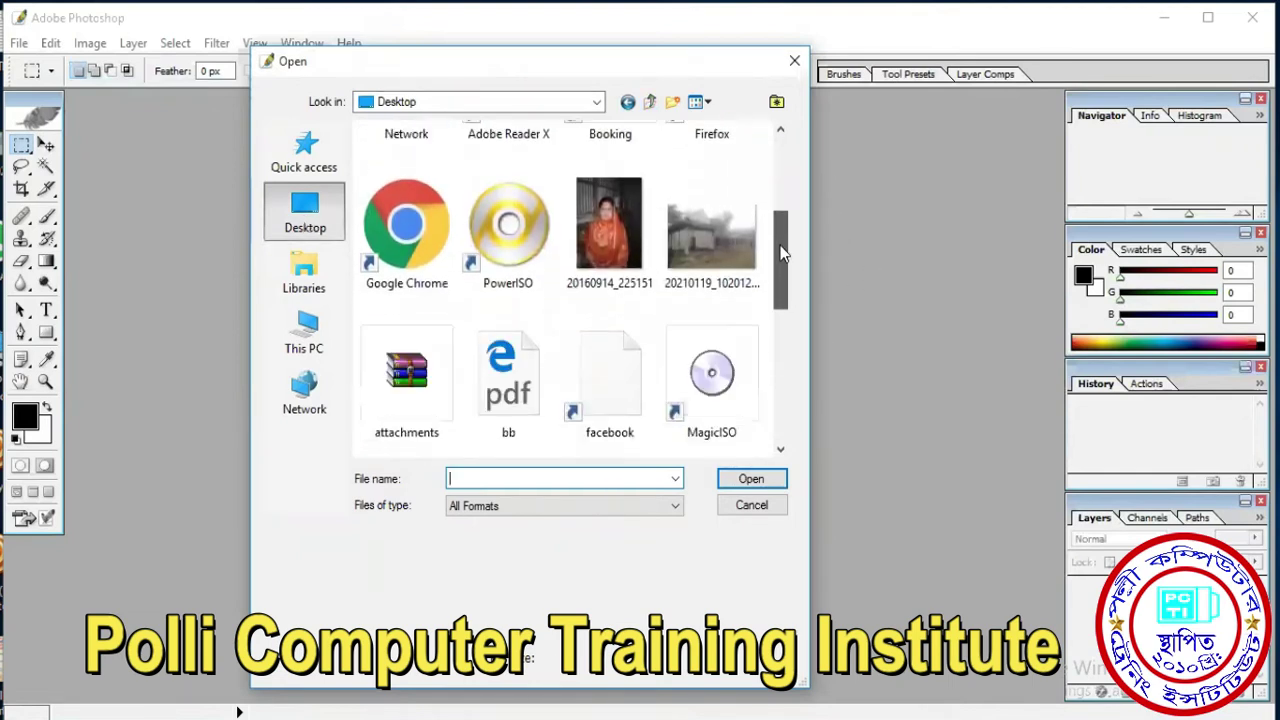
pyautogui.click(597, 214)
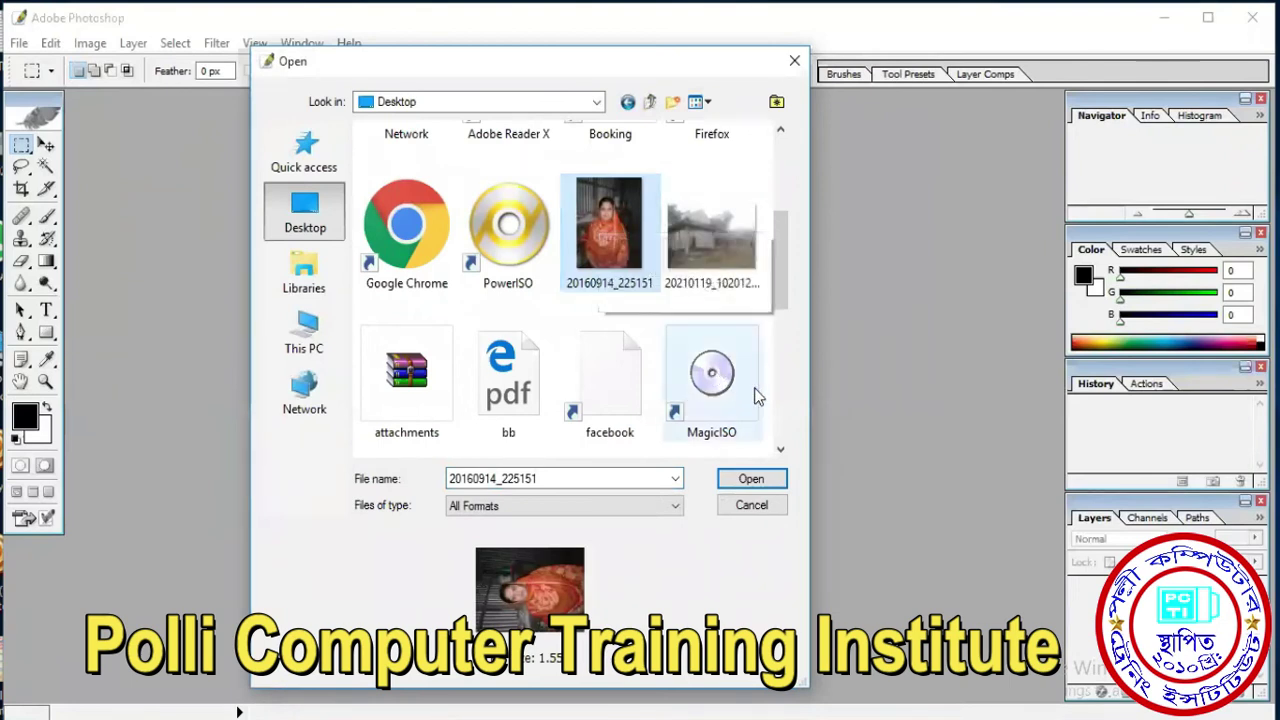
pyautogui.click(749, 479)
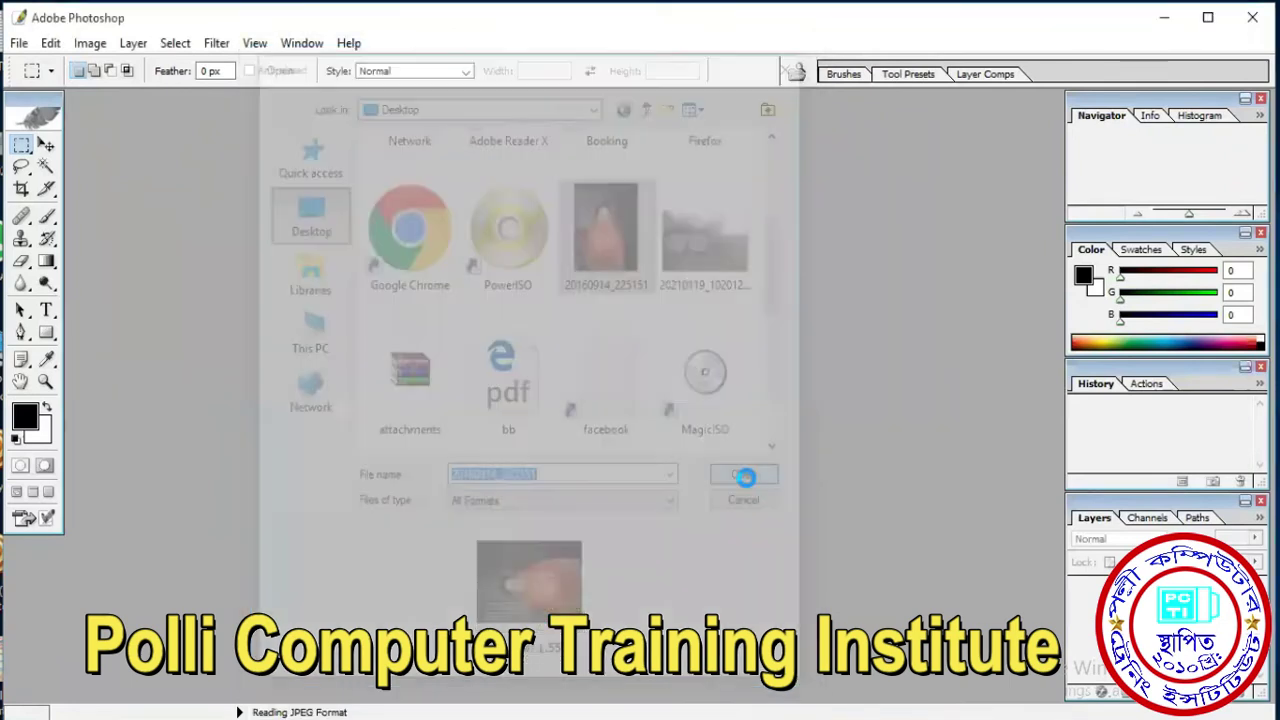
# Move the photo's window clear of the toolbox and maximize it at 16.67% zoom.
pyautogui.moveTo(190, 110); pyautogui.dragTo(446, 154)
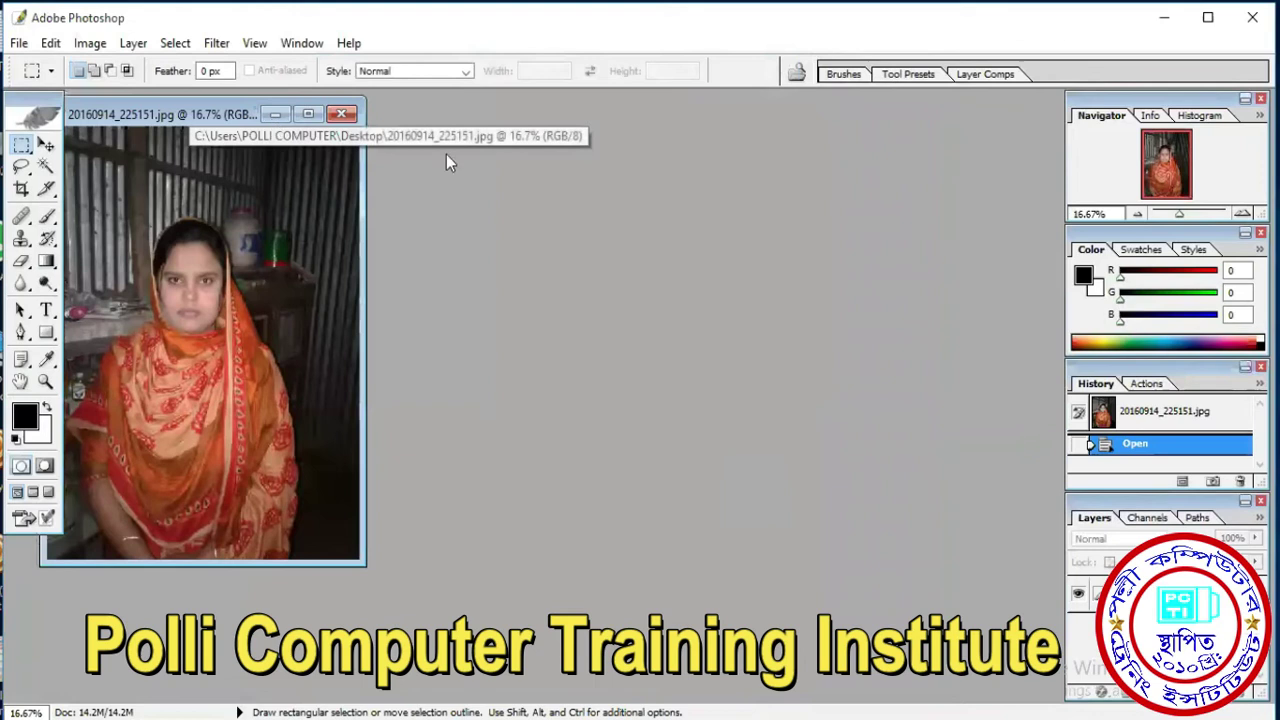
pyautogui.scroll(-2, 511, 220)
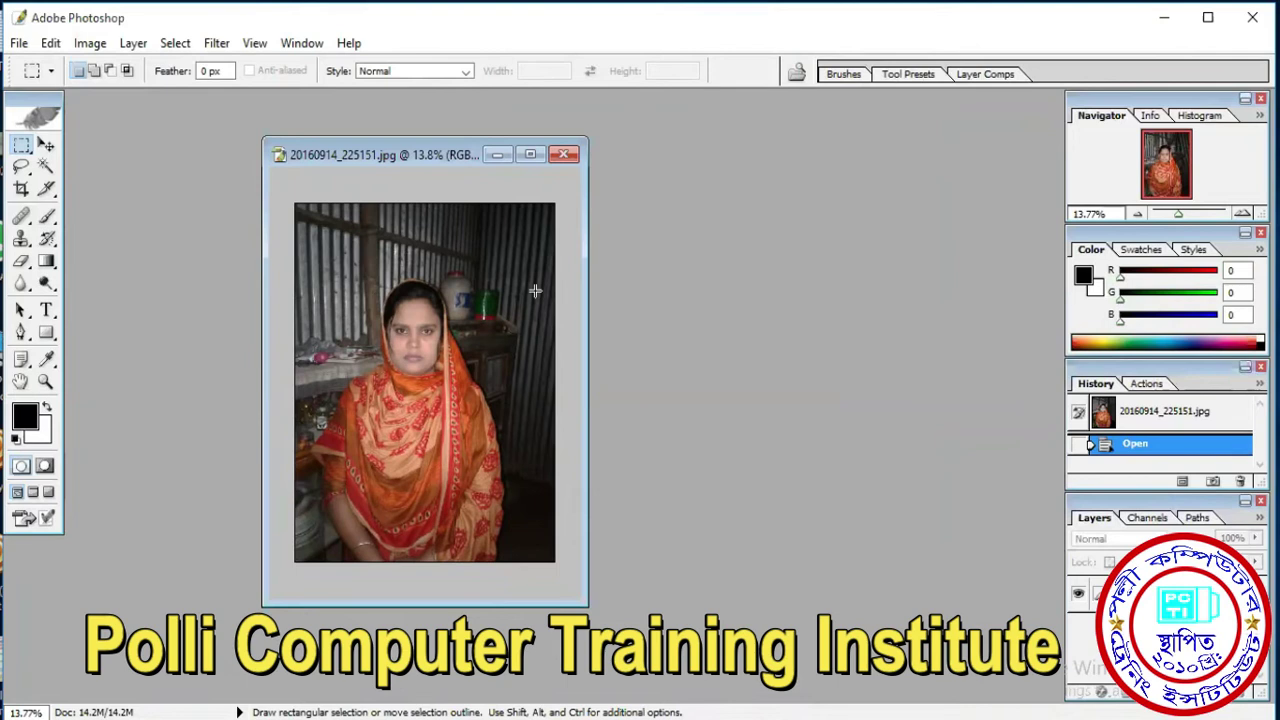
pyautogui.click(530, 155)
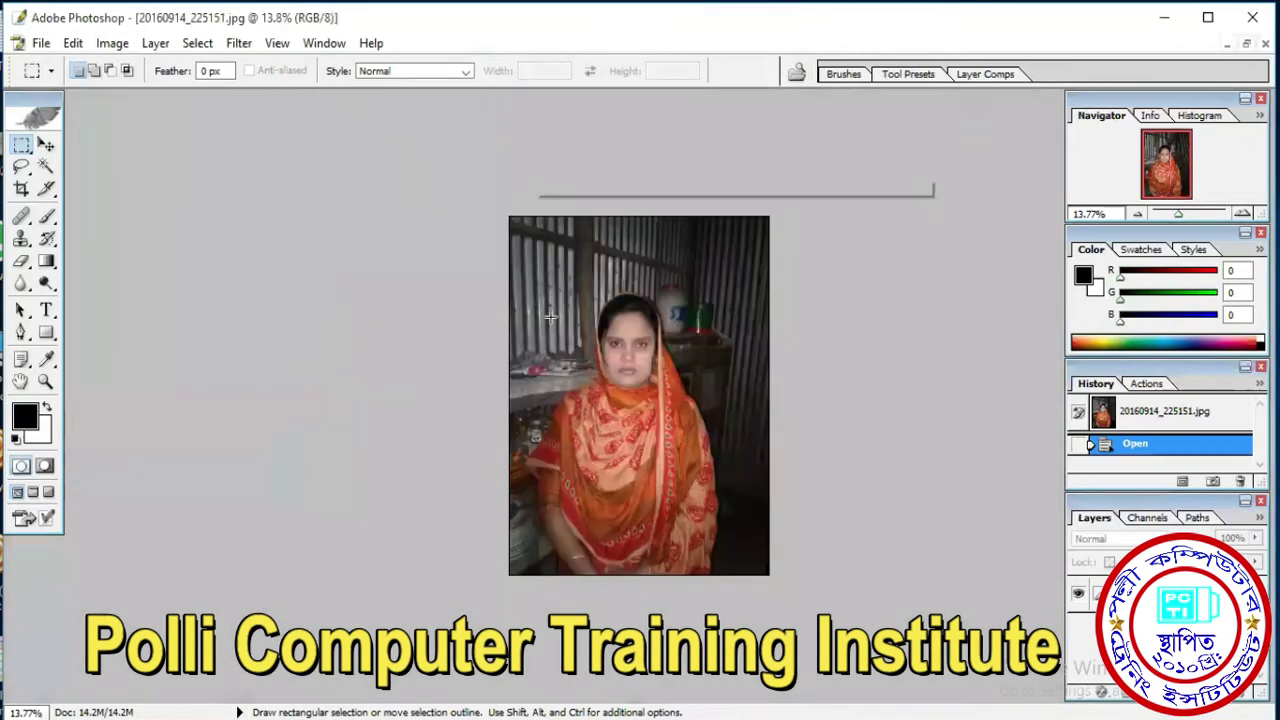
pyautogui.hotkey('ctrl', '+')
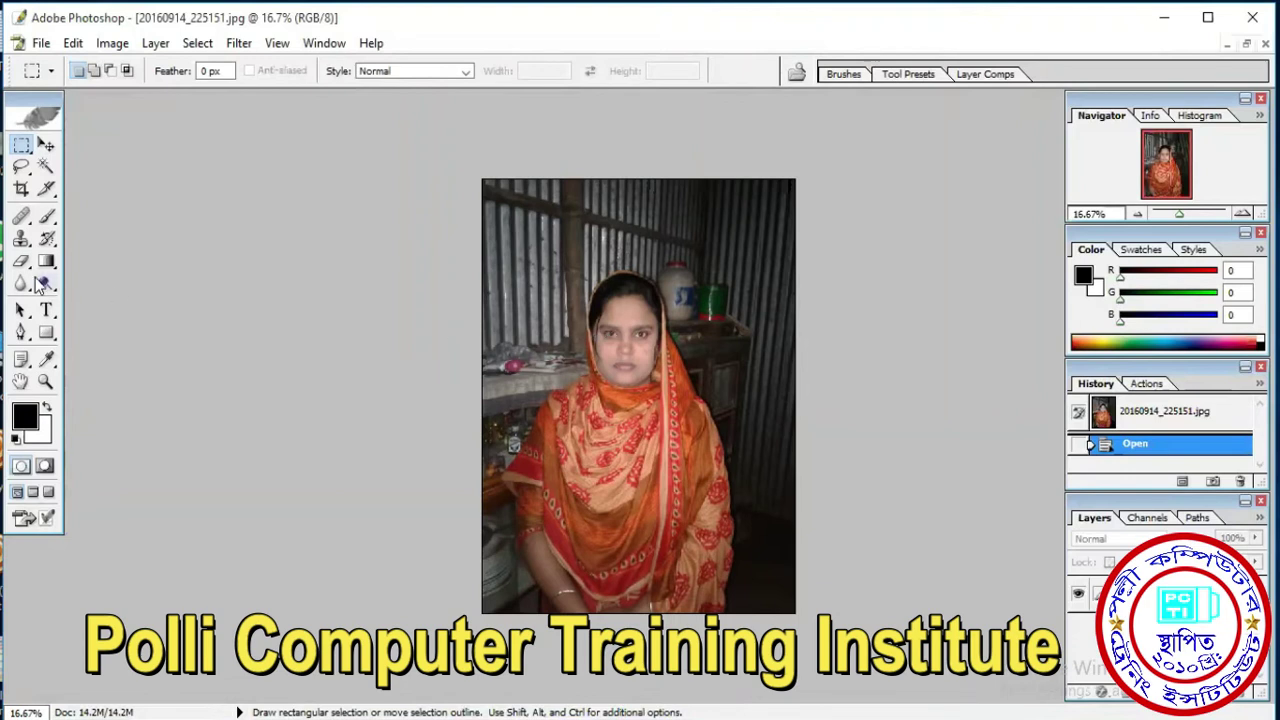
# Begin a new document with a width of 300 and pixels as the unit.
pyautogui.click(38, 44)
pyautogui.click(50, 63)
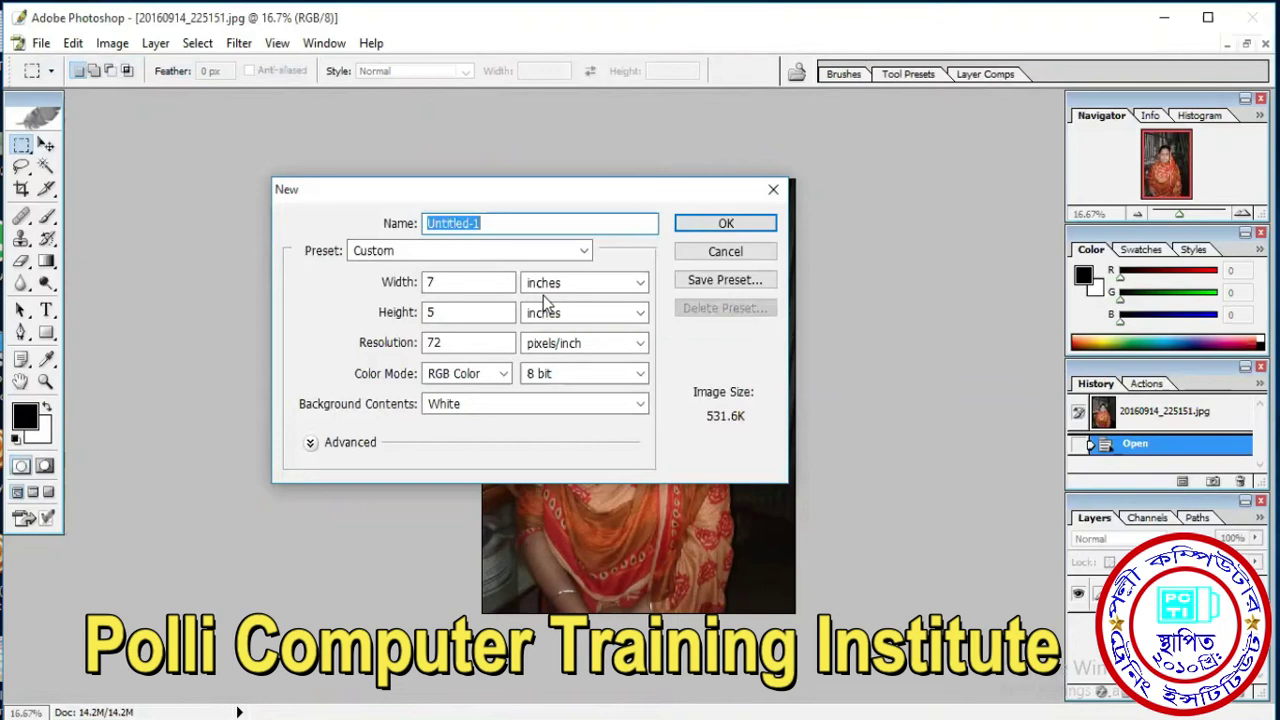
pyautogui.doubleClick(457, 284)
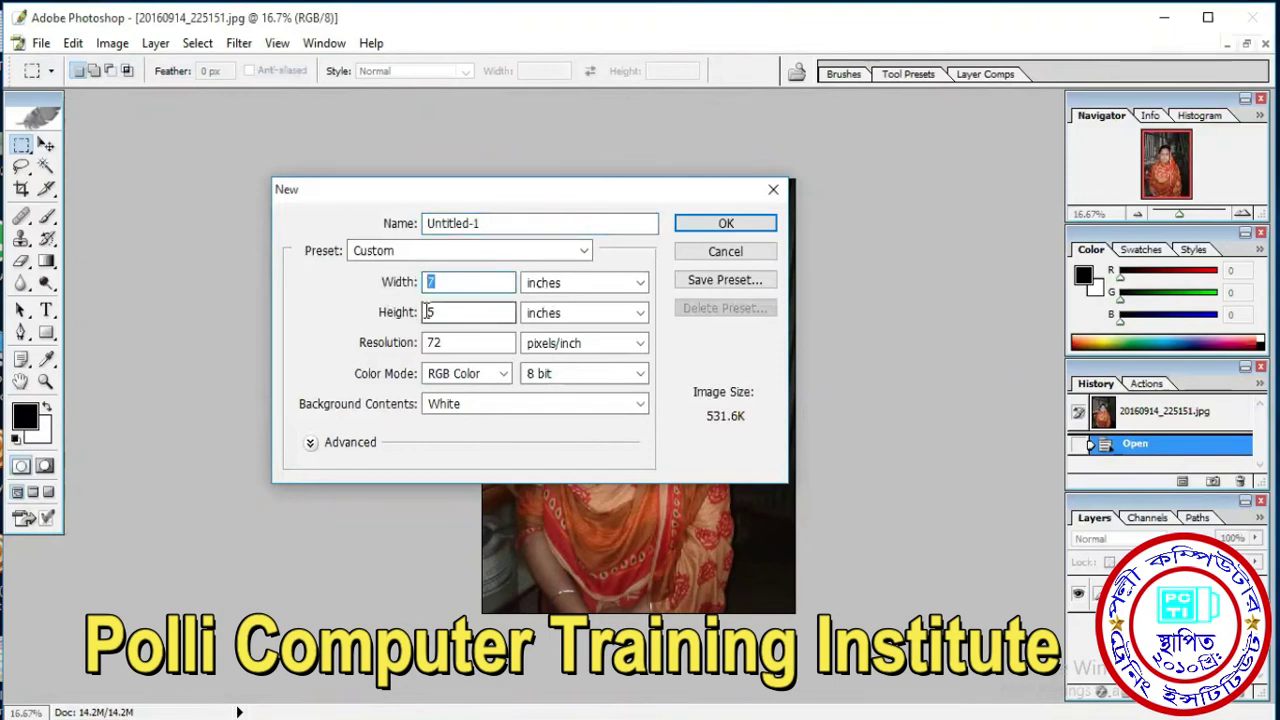
pyautogui.write('300')
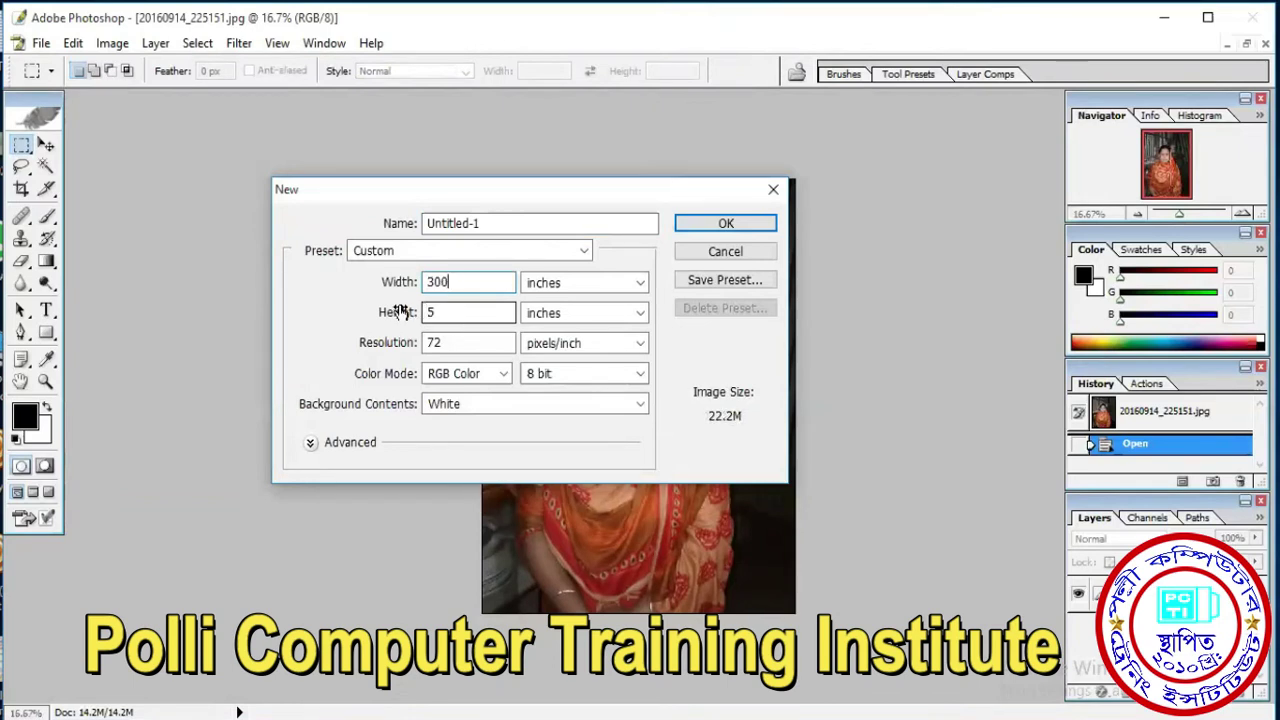
pyautogui.click(640, 284)
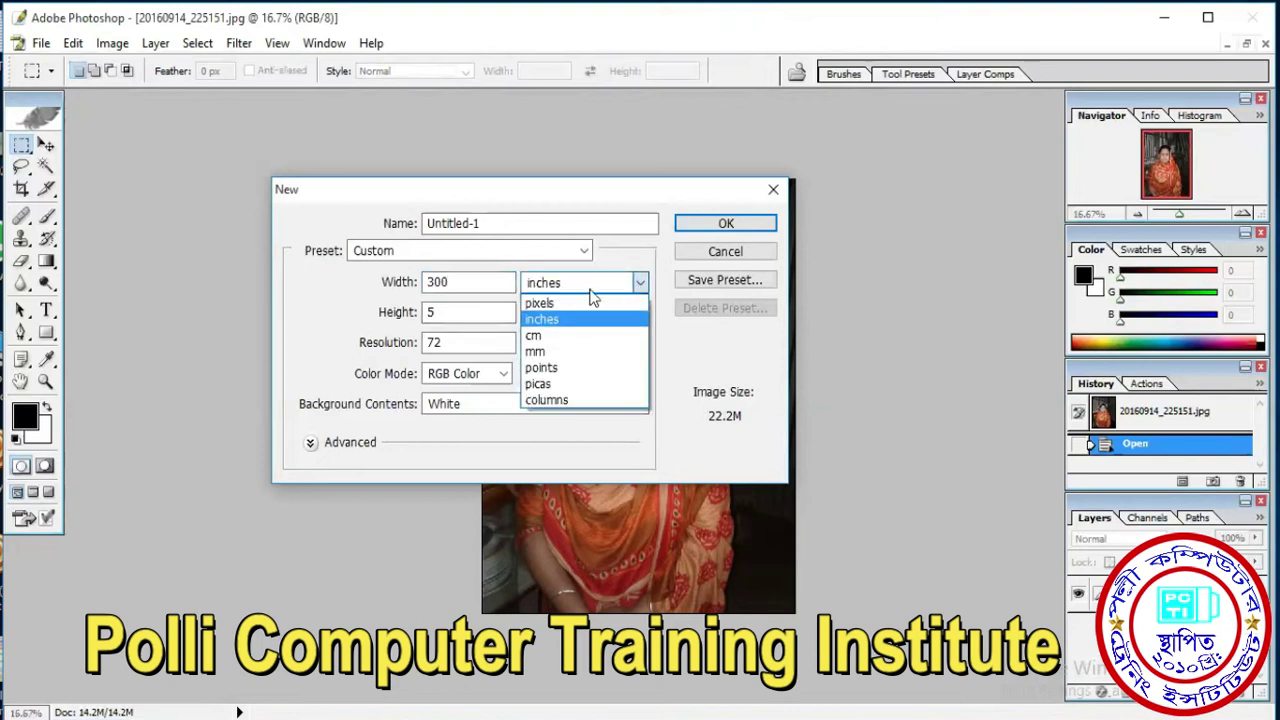
pyautogui.click(538, 302)
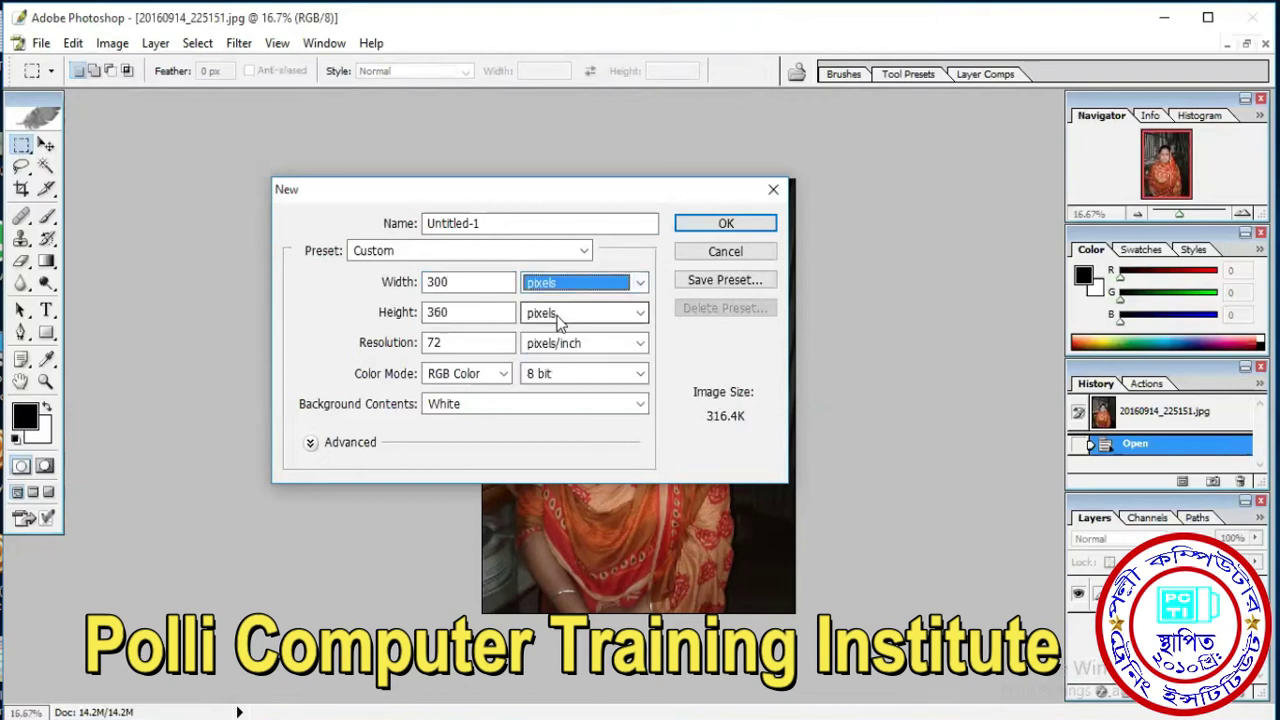
# Keep the new document's width at 300 pixels, set its height to 300 pixels and create it.
pyautogui.click(468, 281)
pyautogui.doubleClick(468, 281)
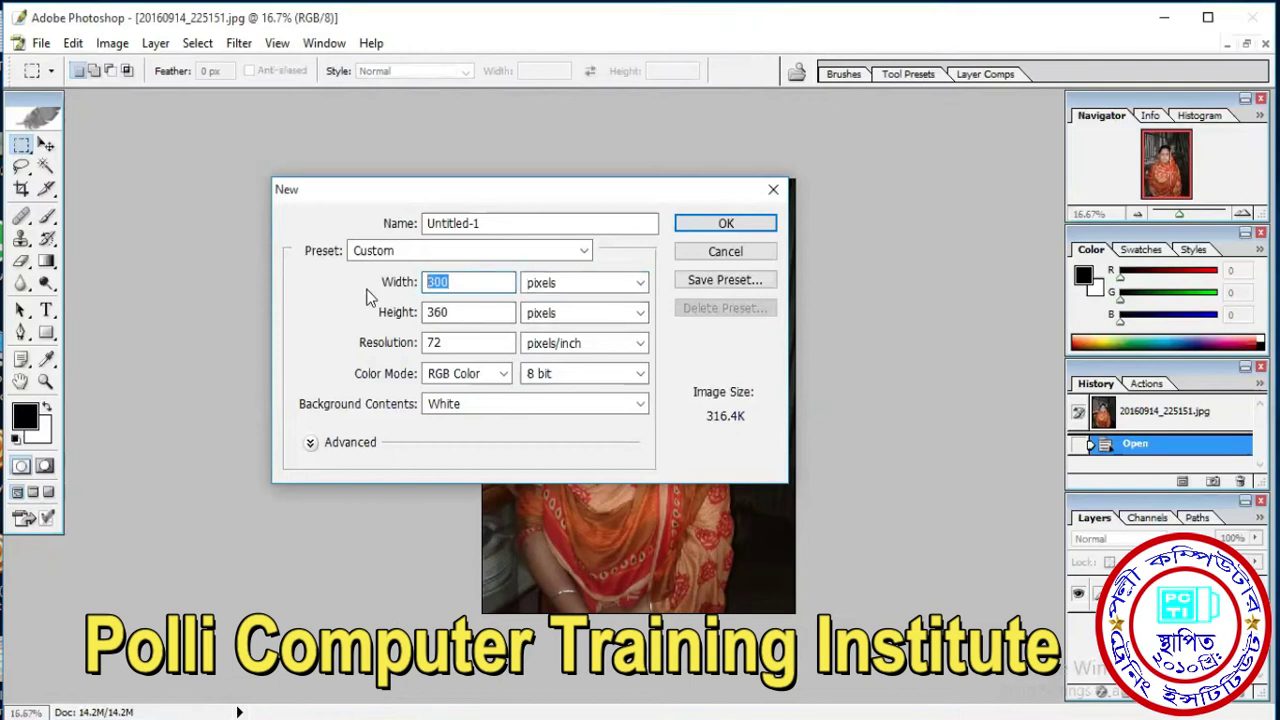
pyautogui.write('300')
pyautogui.press('Tab')
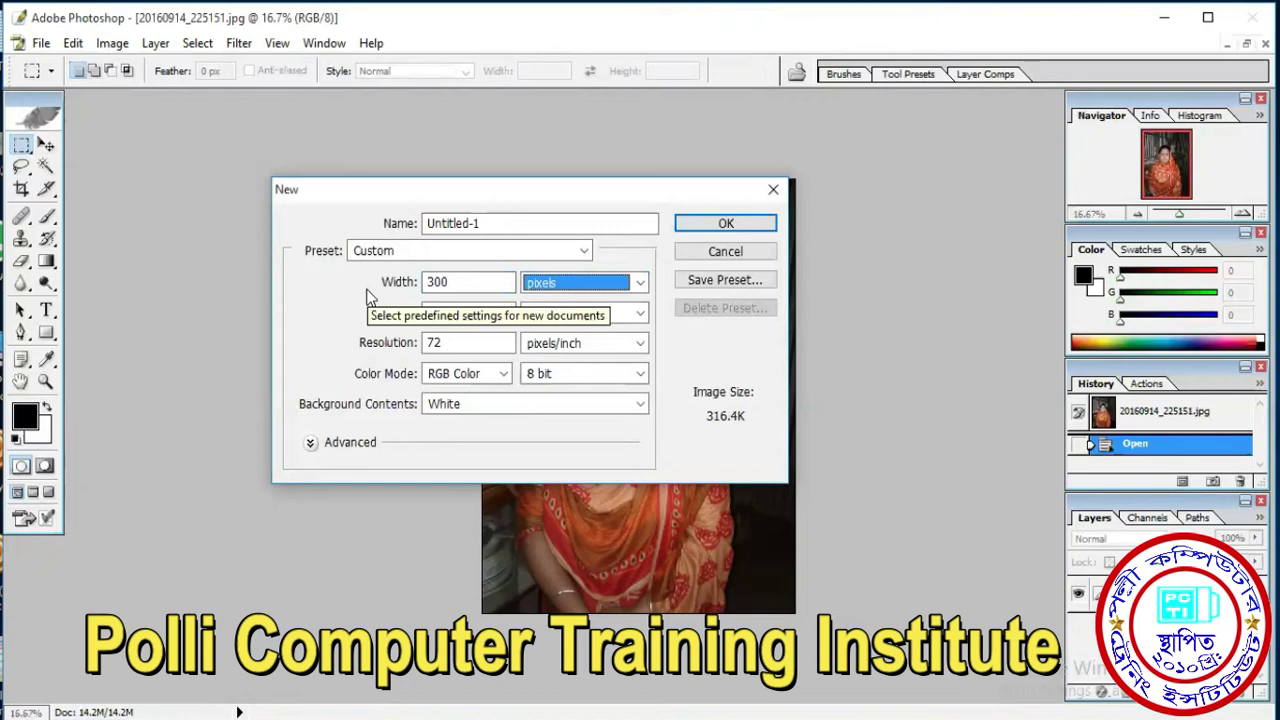
pyautogui.press('Tab')
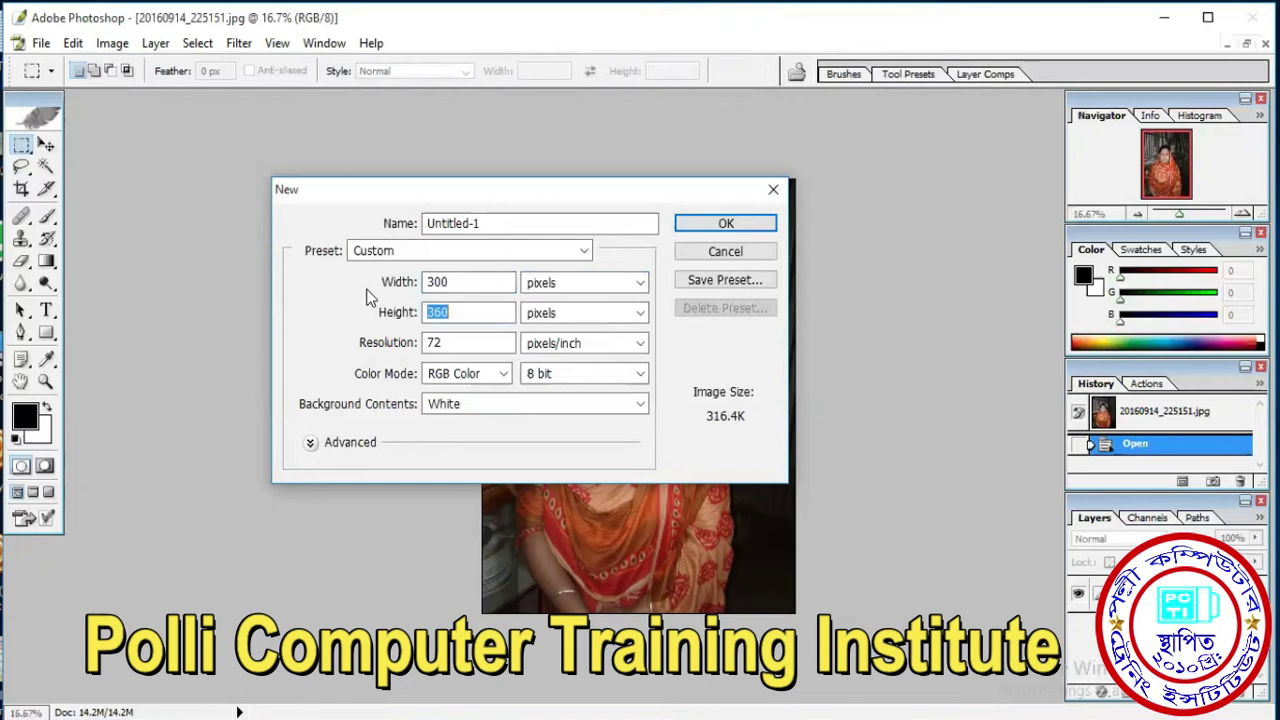
pyautogui.write('300')
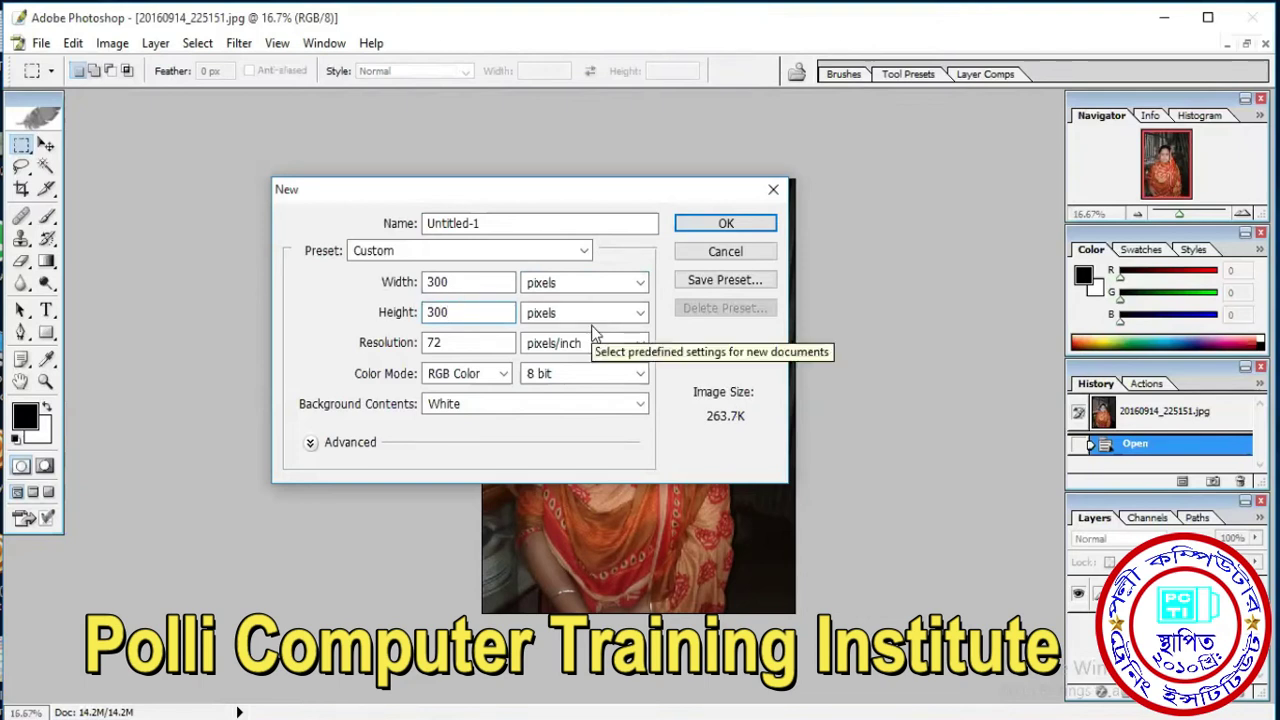
pyautogui.click(712, 222)
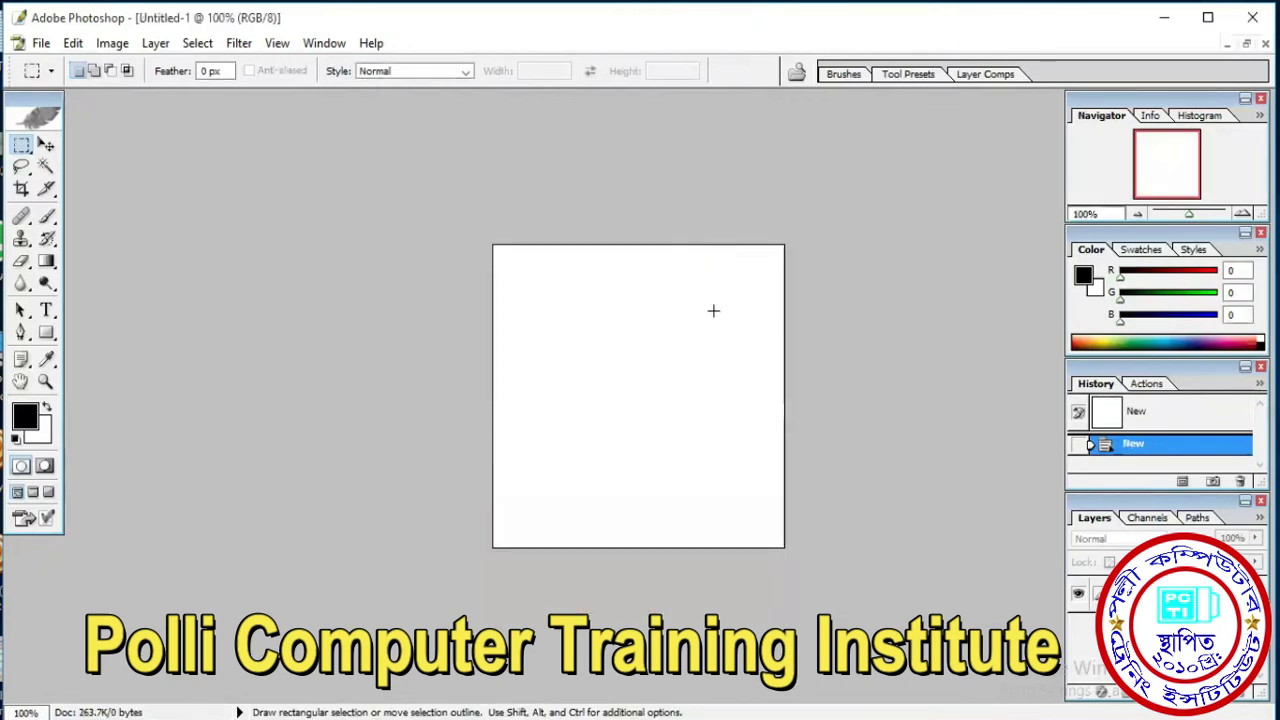
# Restore the documents to floating windows and place the photo's window beside the blank document, with the Move tool active.
pyautogui.click(1246, 46)
pyautogui.click(46, 145)
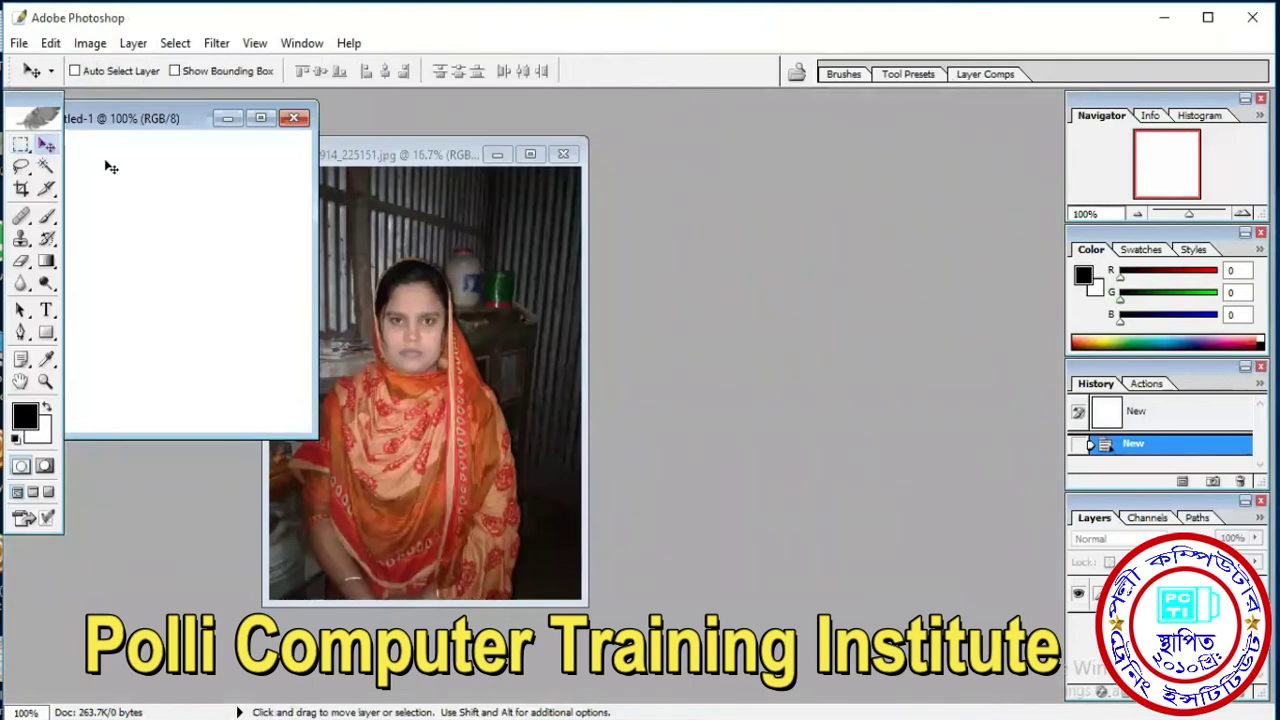
pyautogui.click(368, 160)
pyautogui.moveTo(368, 160); pyautogui.dragTo(555, 160)
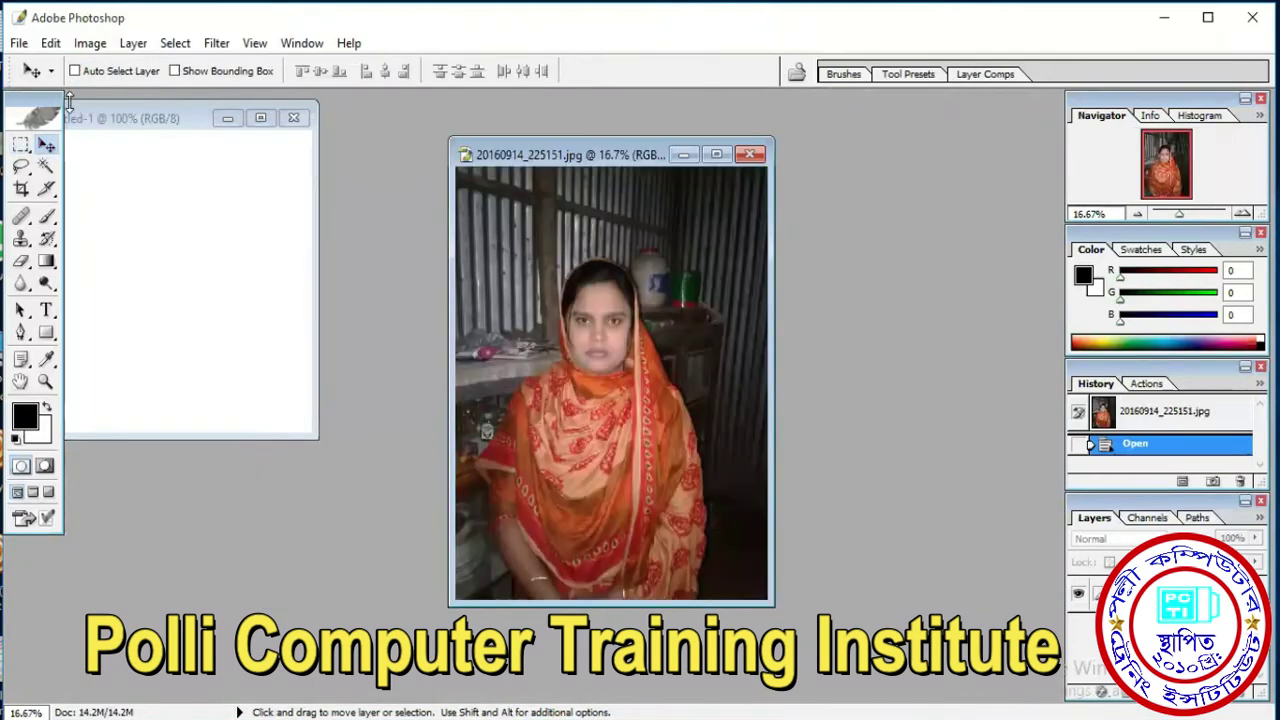
pyautogui.doubleClick(128, 120)
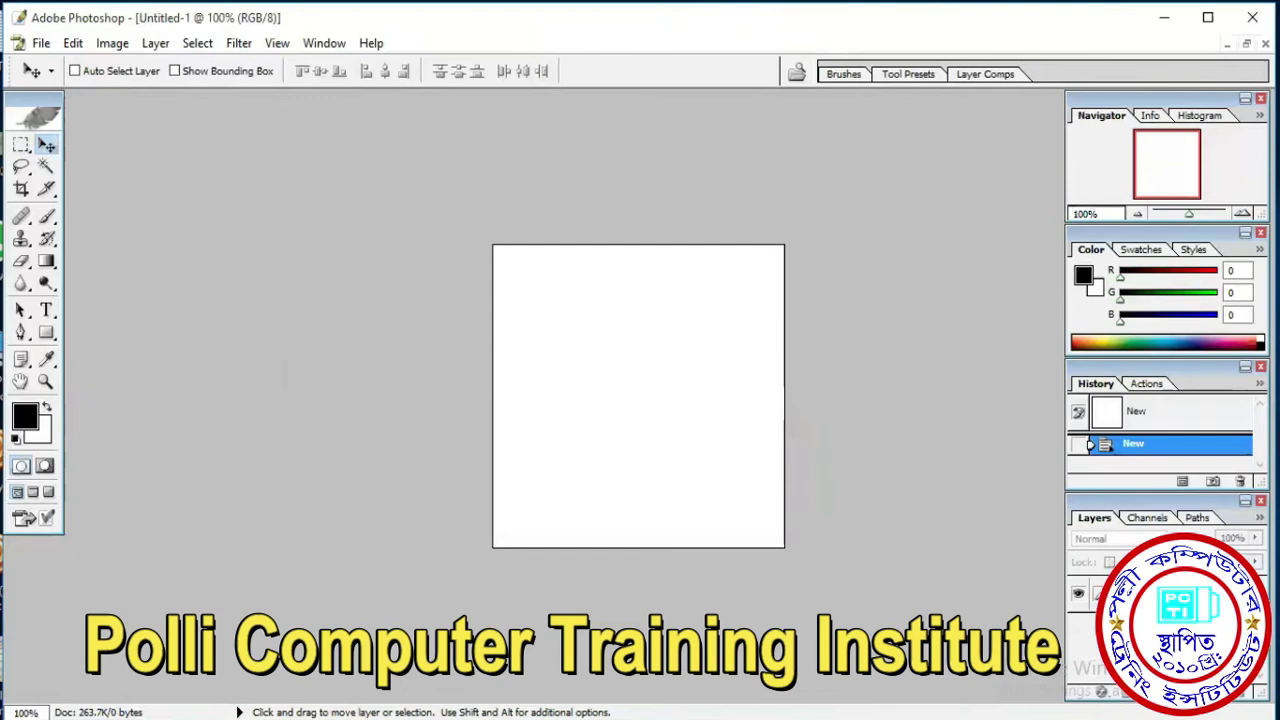
pyautogui.click(1246, 44)
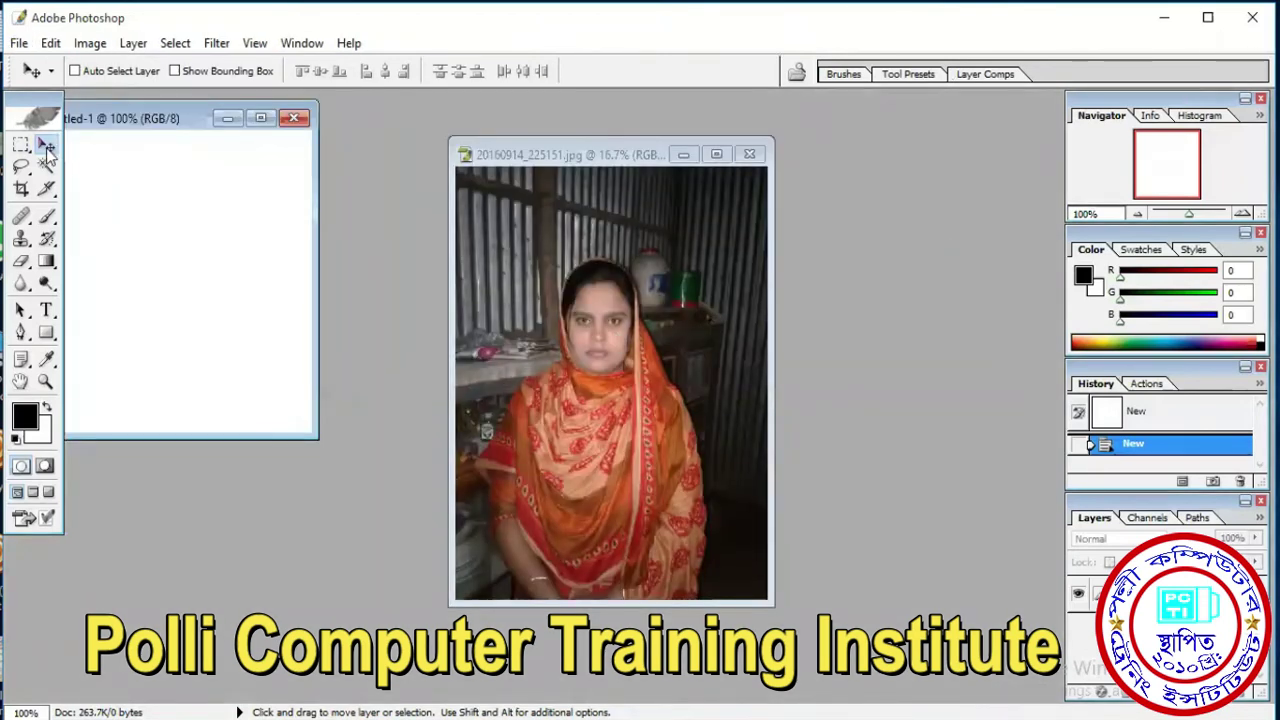
# Copy the photo into the blank 300 x 300 document and center the face on its maximized canvas.
pyautogui.click(607, 325)
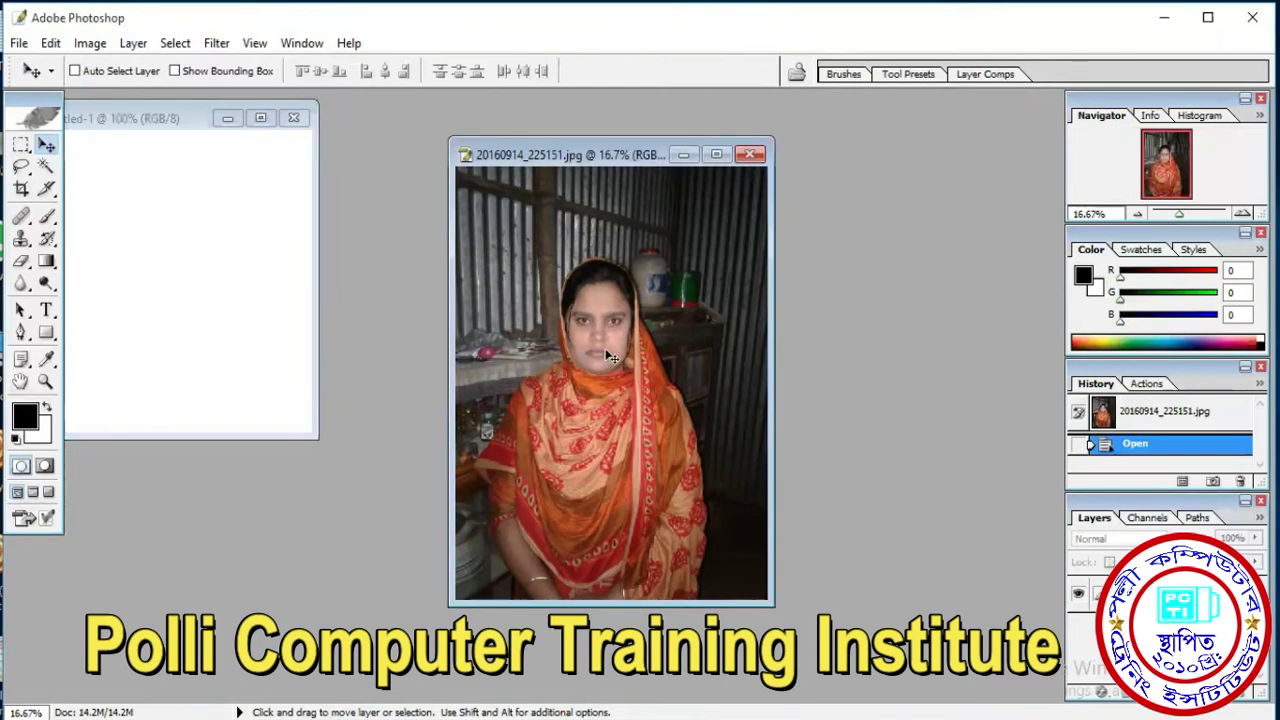
pyautogui.moveTo(622, 332); pyautogui.dragTo(176, 255)
pyautogui.click(260, 118)
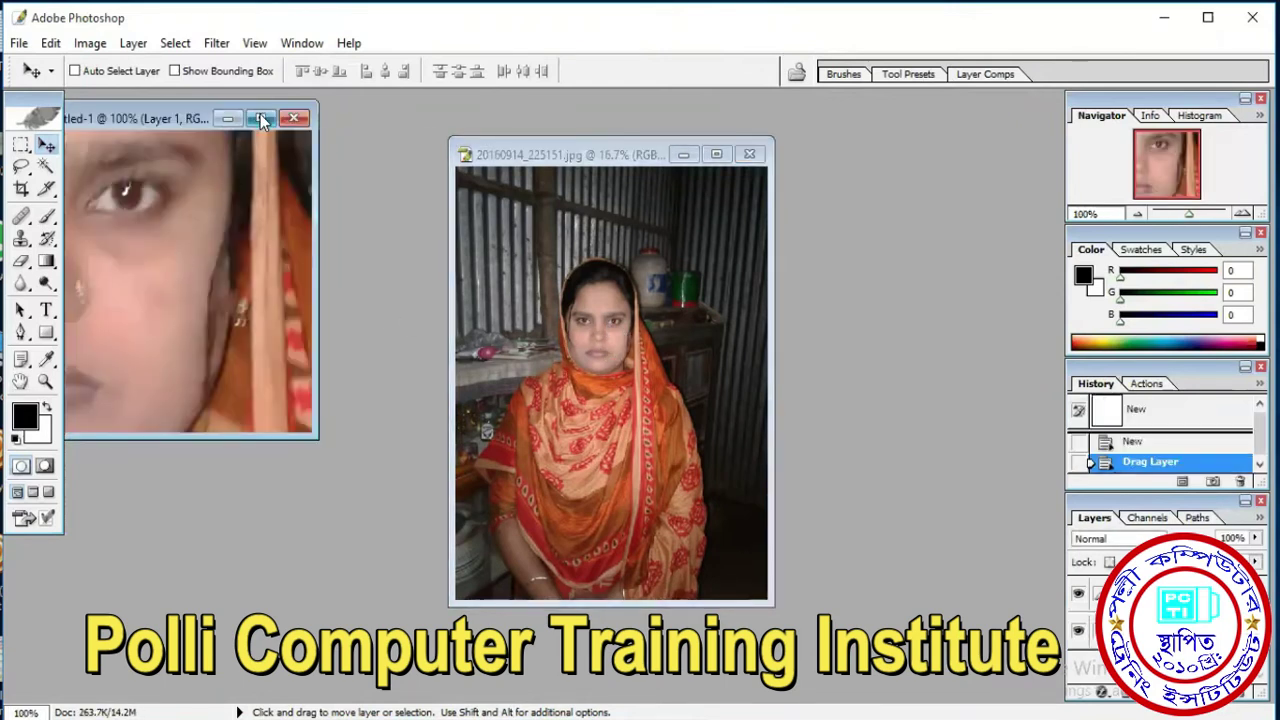
pyautogui.moveTo(601, 322); pyautogui.dragTo(713, 352)
# Enable Auto Select Layer and Show Bounding Box for the Move tool.
pyautogui.hotkey('ctrl', '-')
pyautogui.hotkey('ctrl', '-')
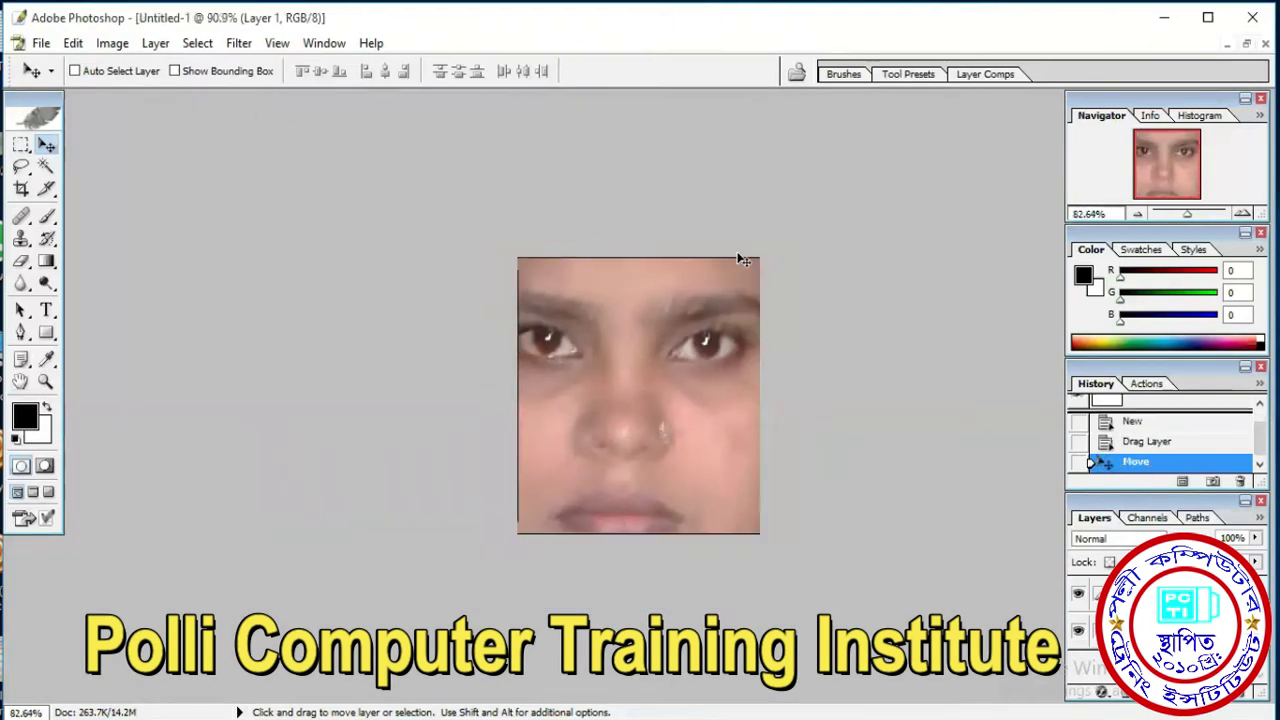
pyautogui.click(75, 71)
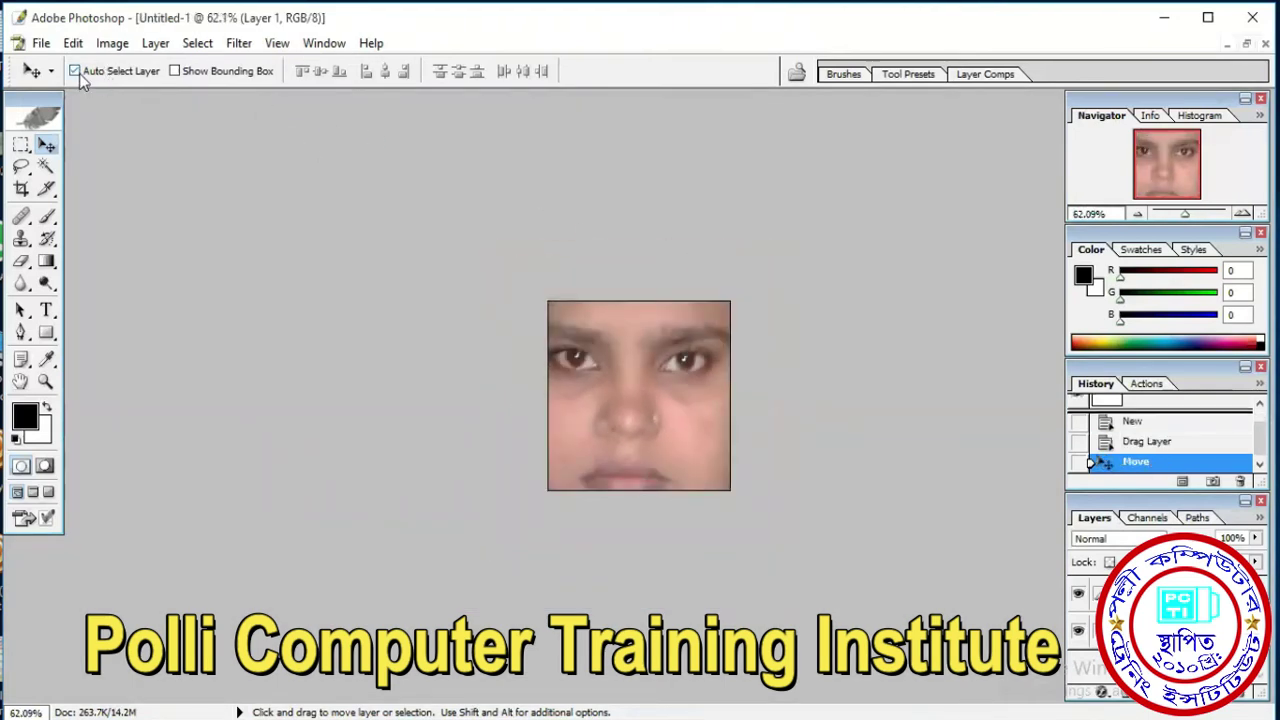
pyautogui.click(175, 73)
# Scale the photo layer proportionally about its center to 39.2% and apply the transform.
pyautogui.hotkey('ctrl', '-')
pyautogui.hotkey('ctrl', '-')
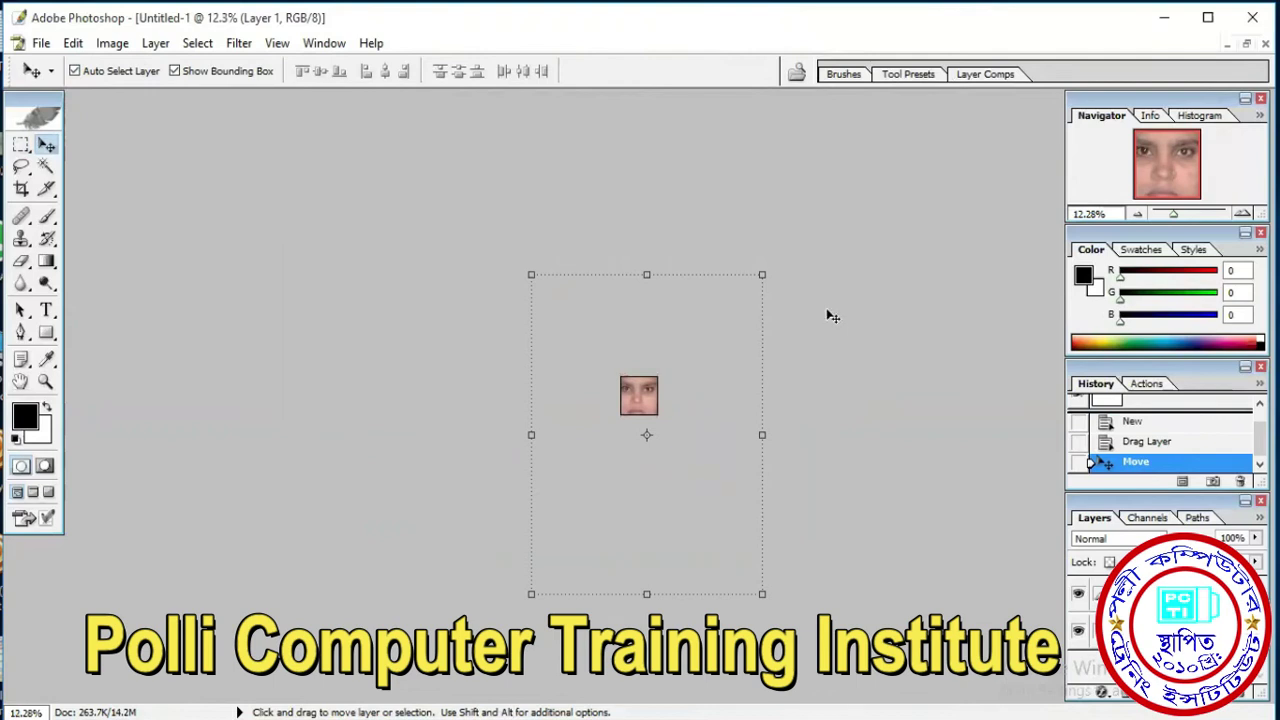
pyautogui.click(761, 273)
pyautogui.moveTo(761, 273); pyautogui.dragTo(696, 371)
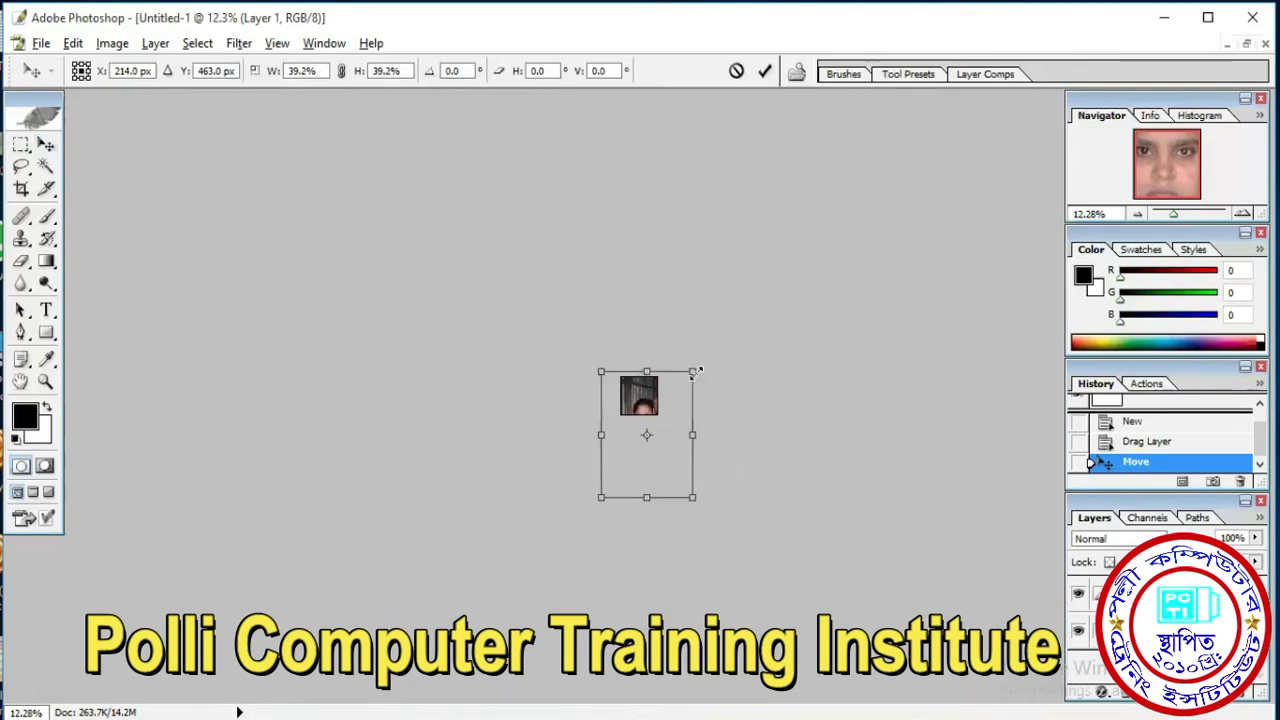
pyautogui.press('Return')
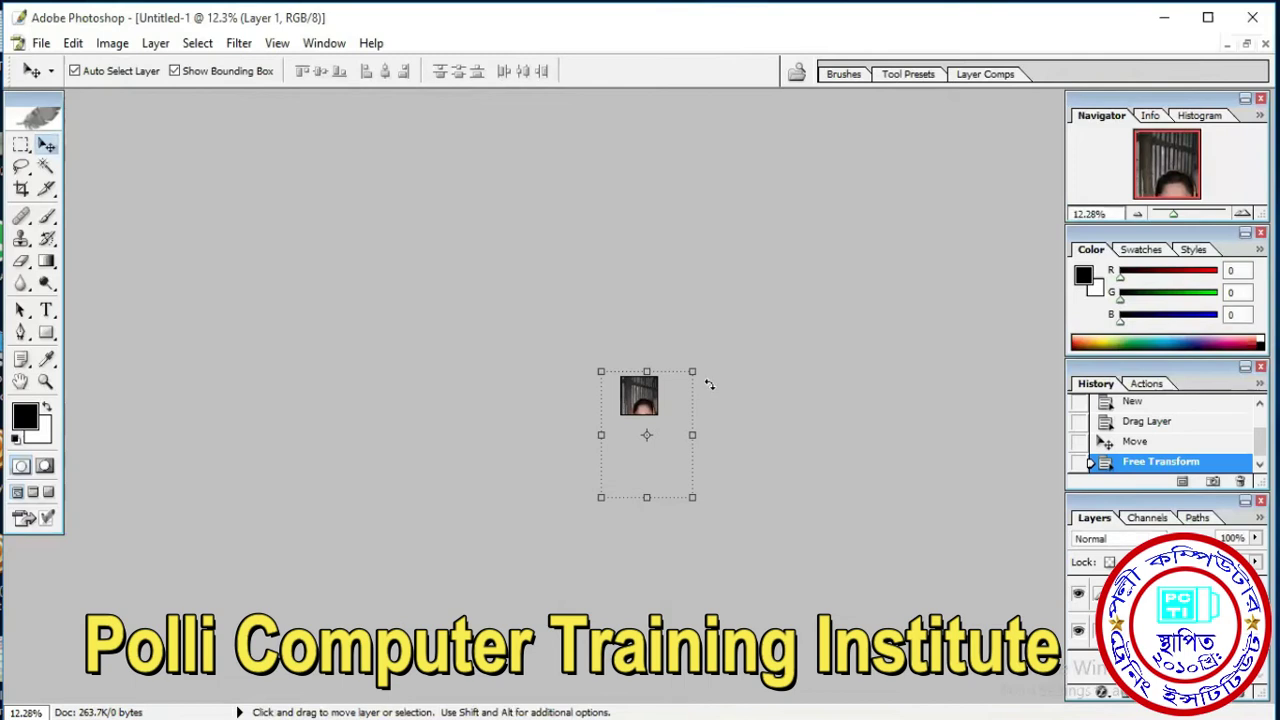
# Move the scaled photo layer up so the woman's face and head fill the canvas.
pyautogui.hotkey('ctrl', '0')
pyautogui.hotkey('ctrl', '0')
pyautogui.moveTo(657, 457); pyautogui.dragTo(642, 352)
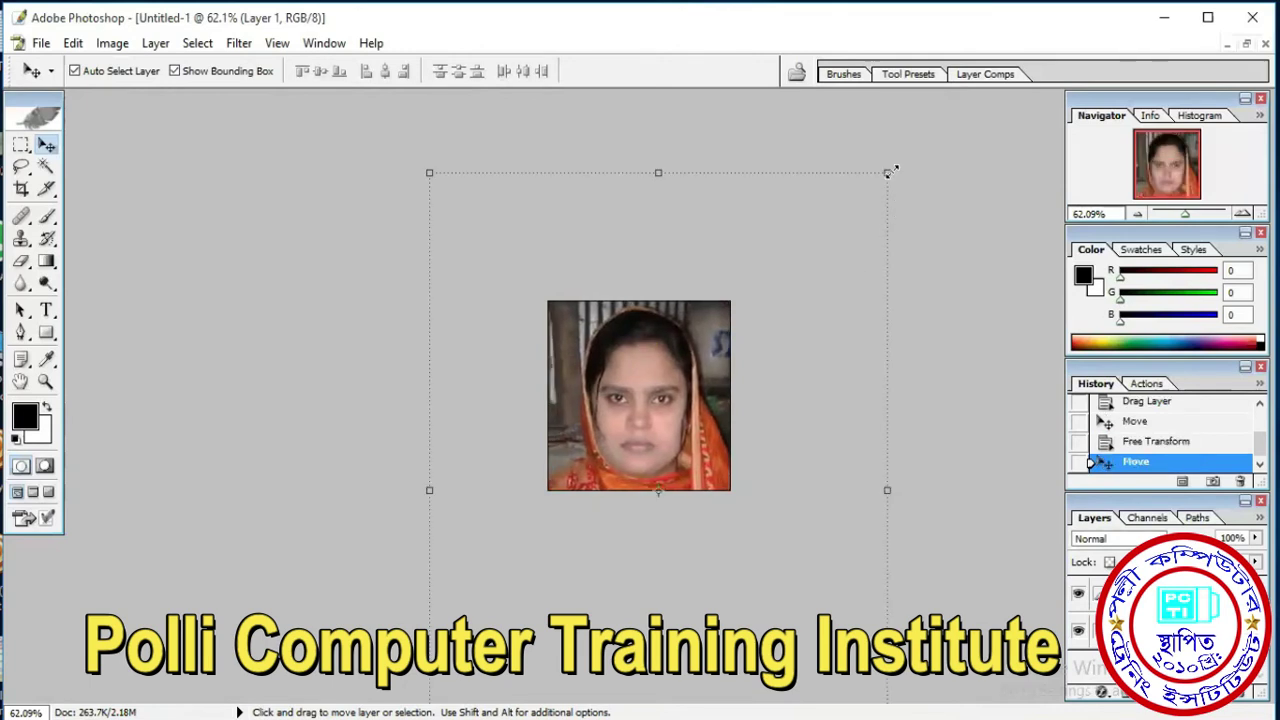
# Scale the photo layer down proportionally about its center, apply it, and move the layer up so the head and shoulders fill the canvas.
pyautogui.hotkey('shift', 'alt')
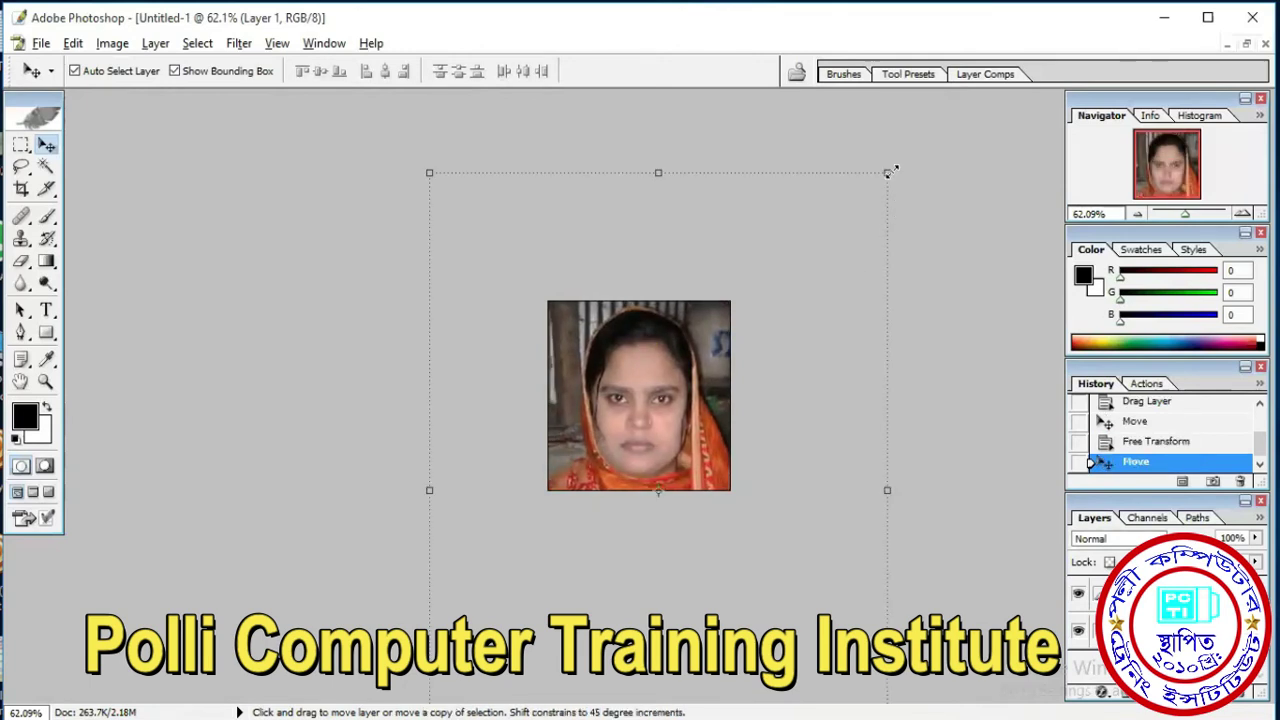
pyautogui.moveTo(890, 172); pyautogui.dragTo(846, 229)
pyautogui.press('Return')
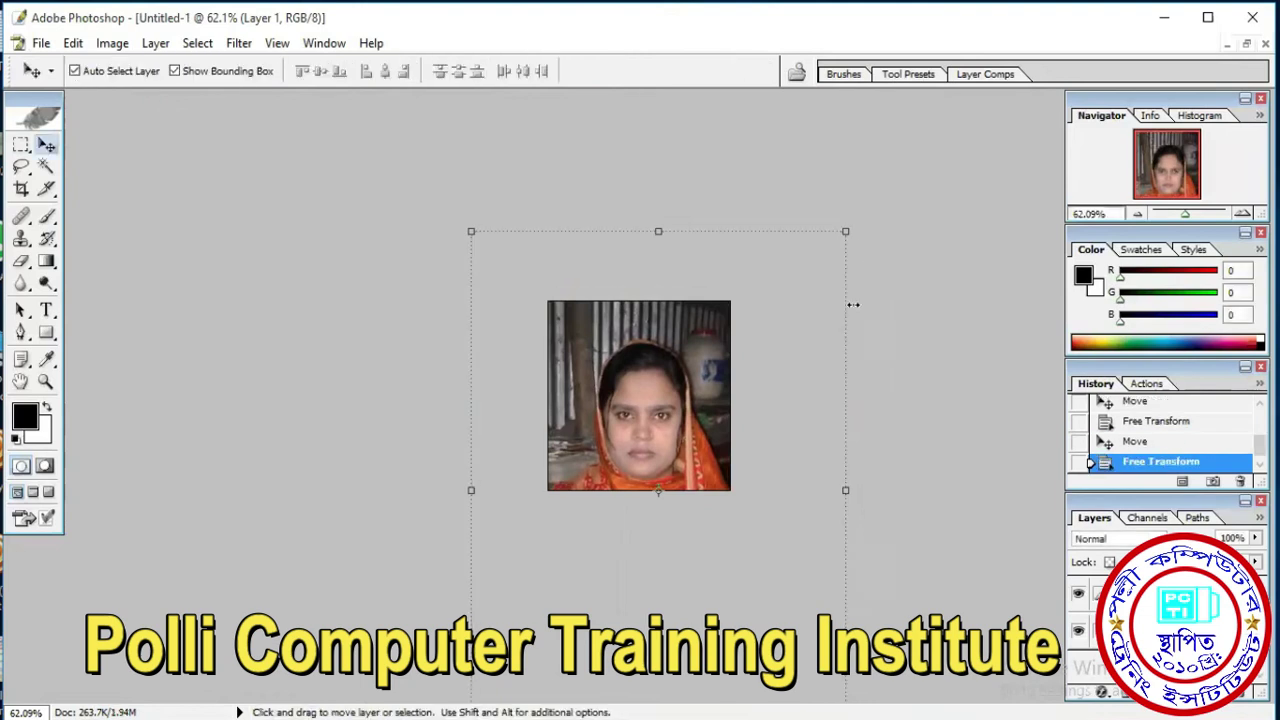
pyautogui.moveTo(670, 420); pyautogui.dragTo(668, 378)
pyautogui.scroll(4, 758, 430)
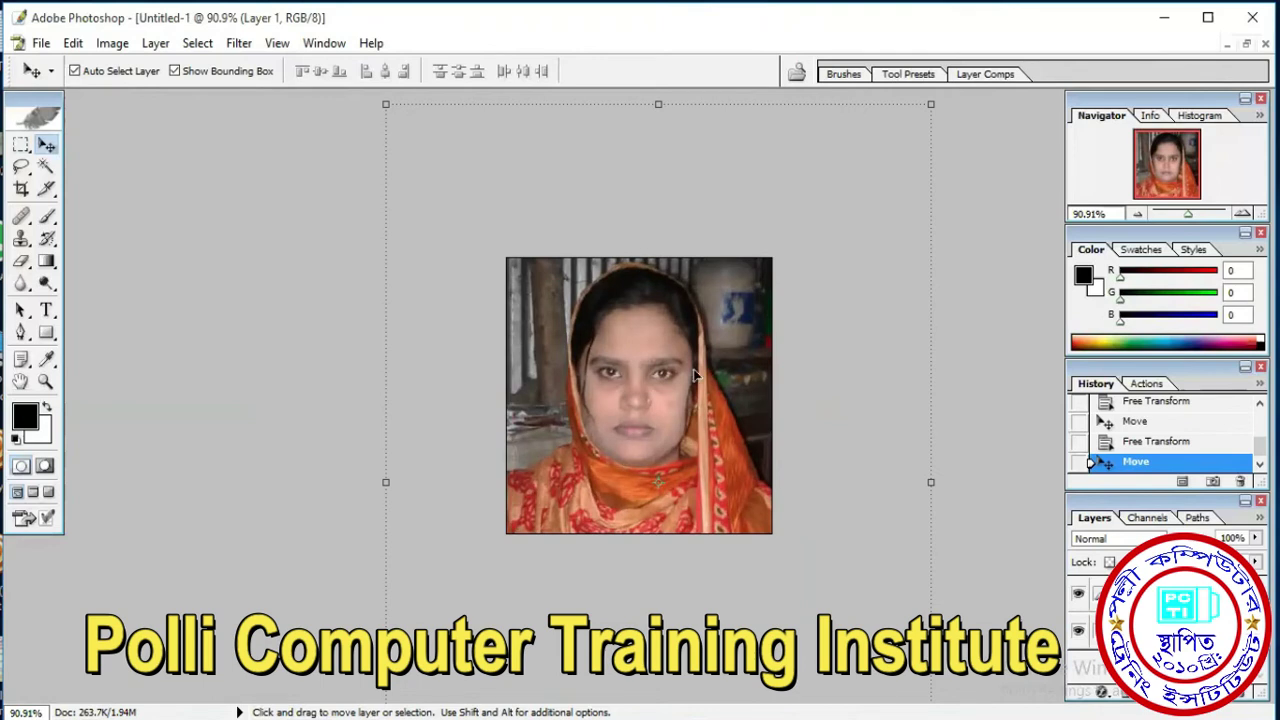
# Save the portrait to the Desktop as a JPEG named photo, replacing the existing file, with image quality 5.
pyautogui.click(40, 43)
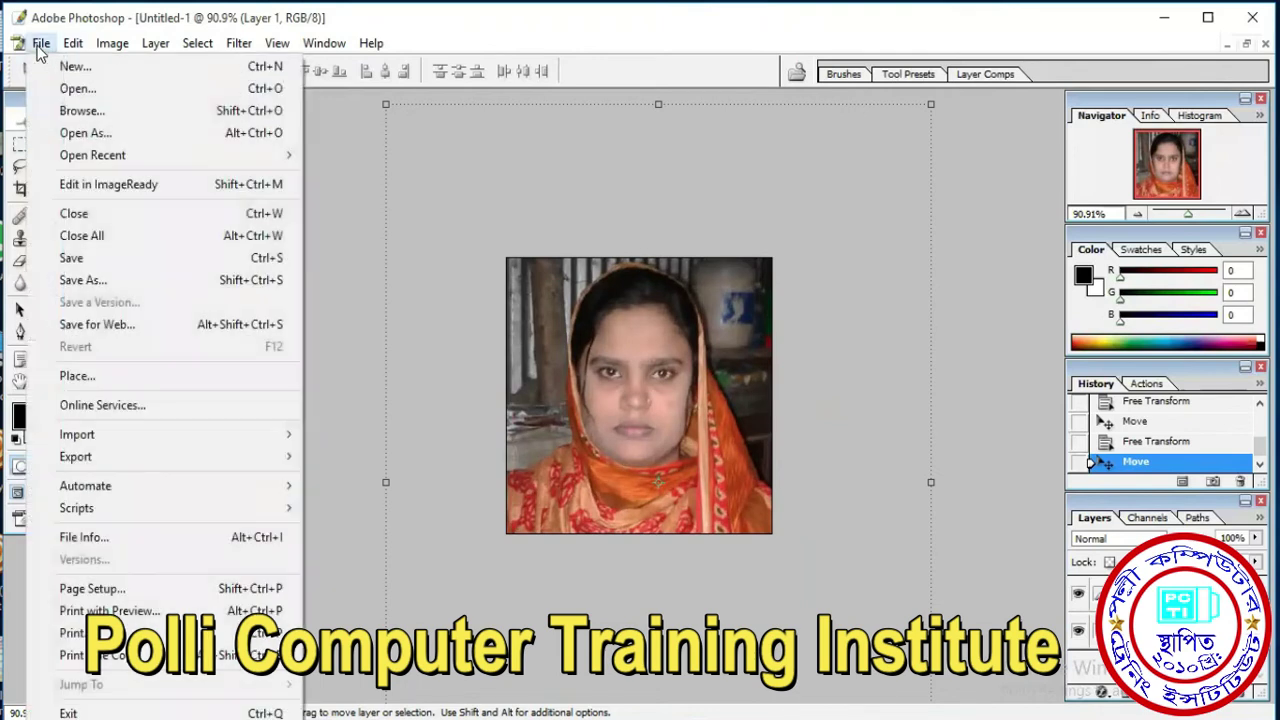
pyautogui.click(83, 262)
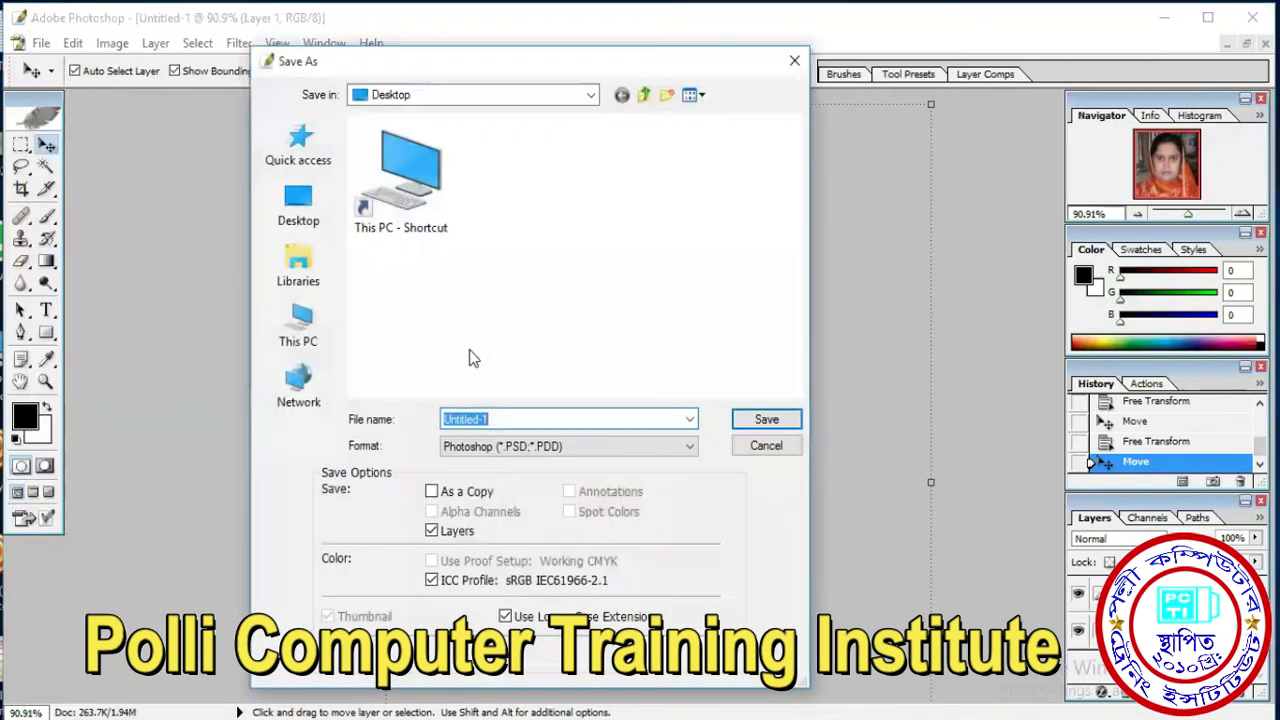
pyautogui.click(305, 215)
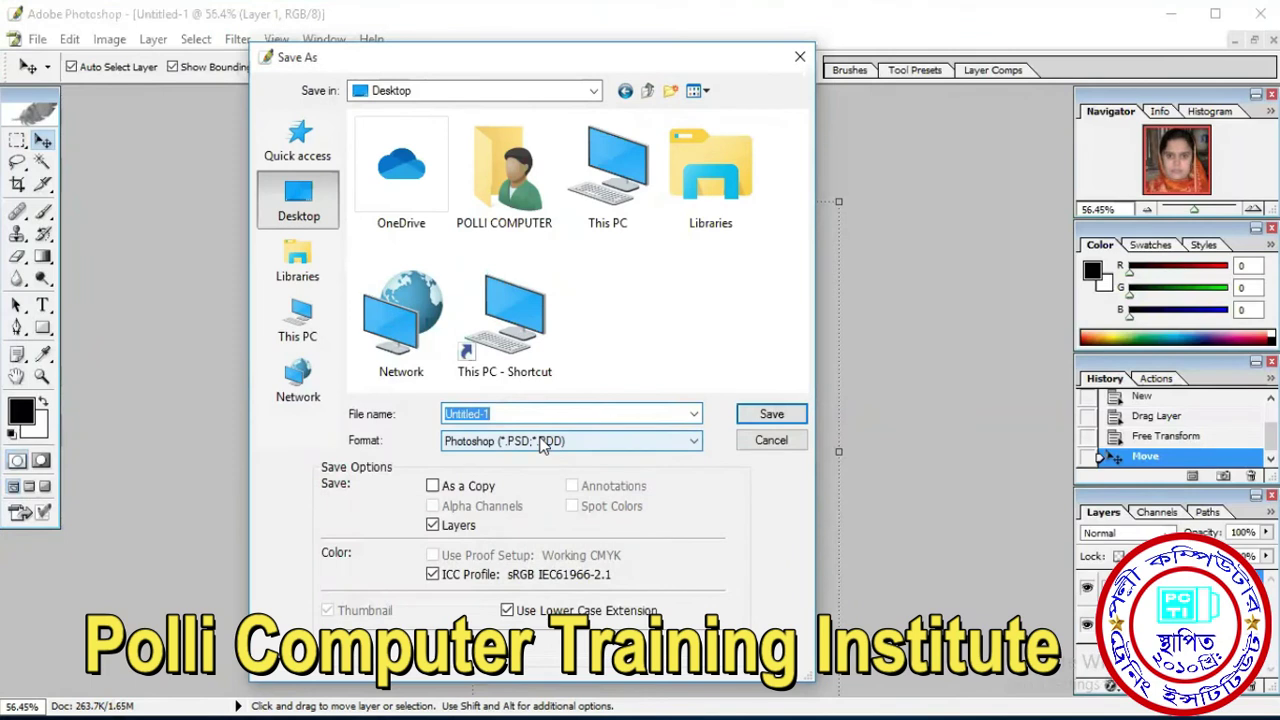
pyautogui.click(540, 445)
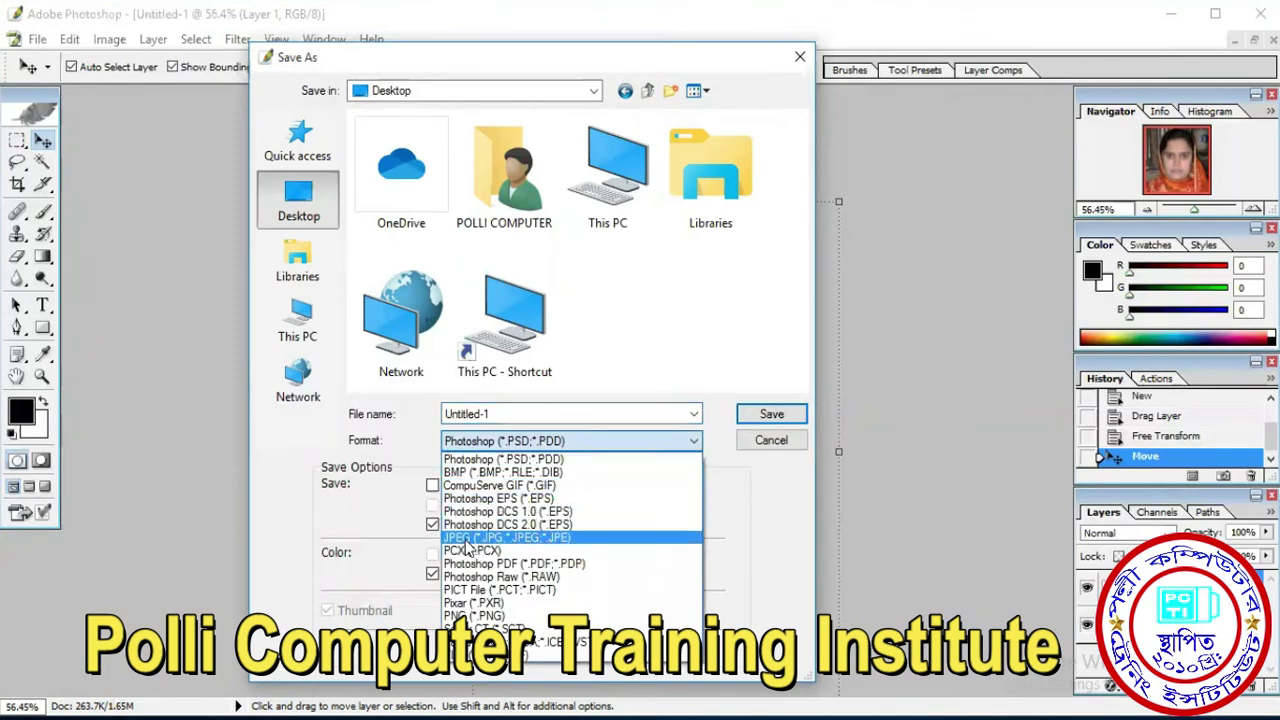
pyautogui.click(466, 538)
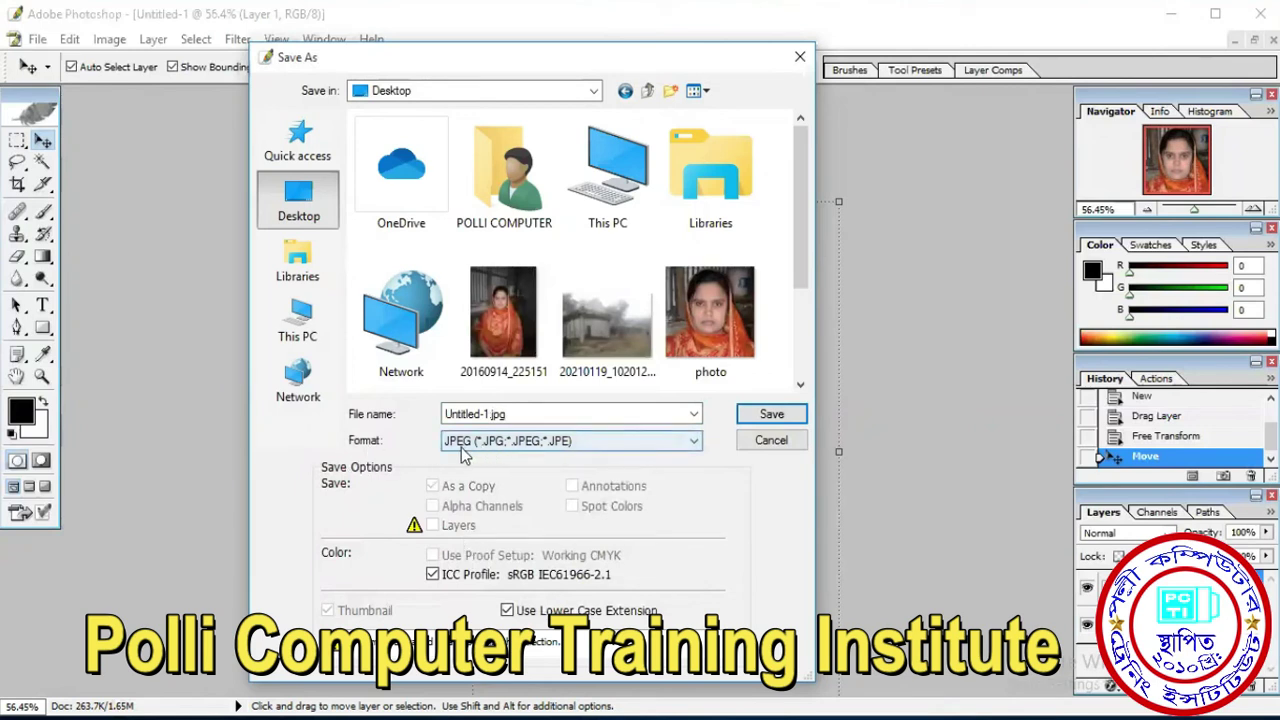
pyautogui.doubleClick(519, 414)
pyautogui.write('photo')
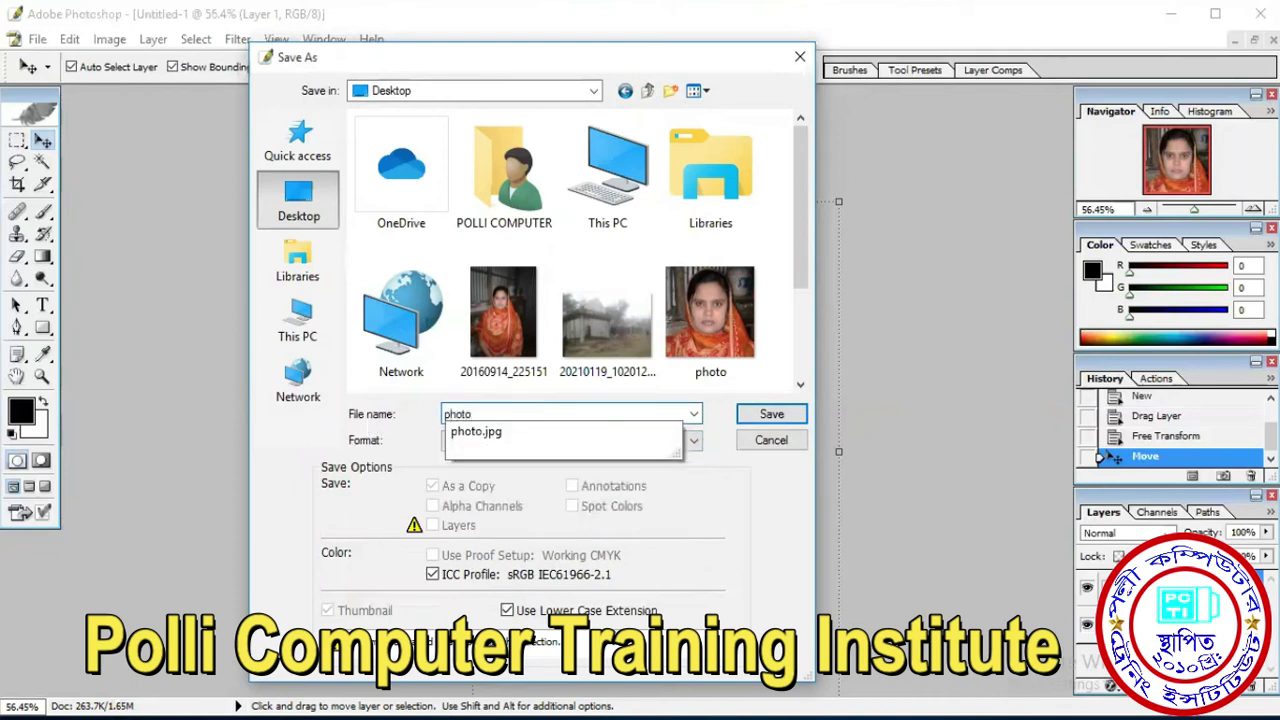
pyautogui.press('Return')
pyautogui.press('Return')
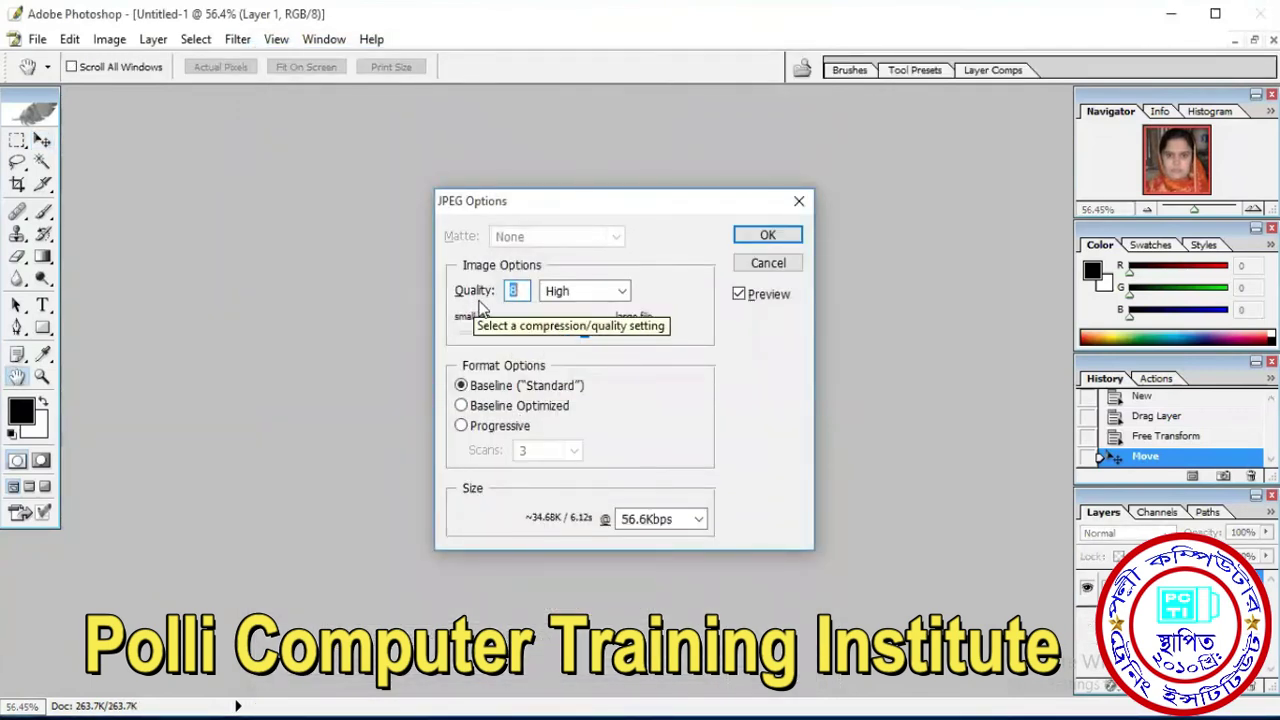
pyautogui.write('5')
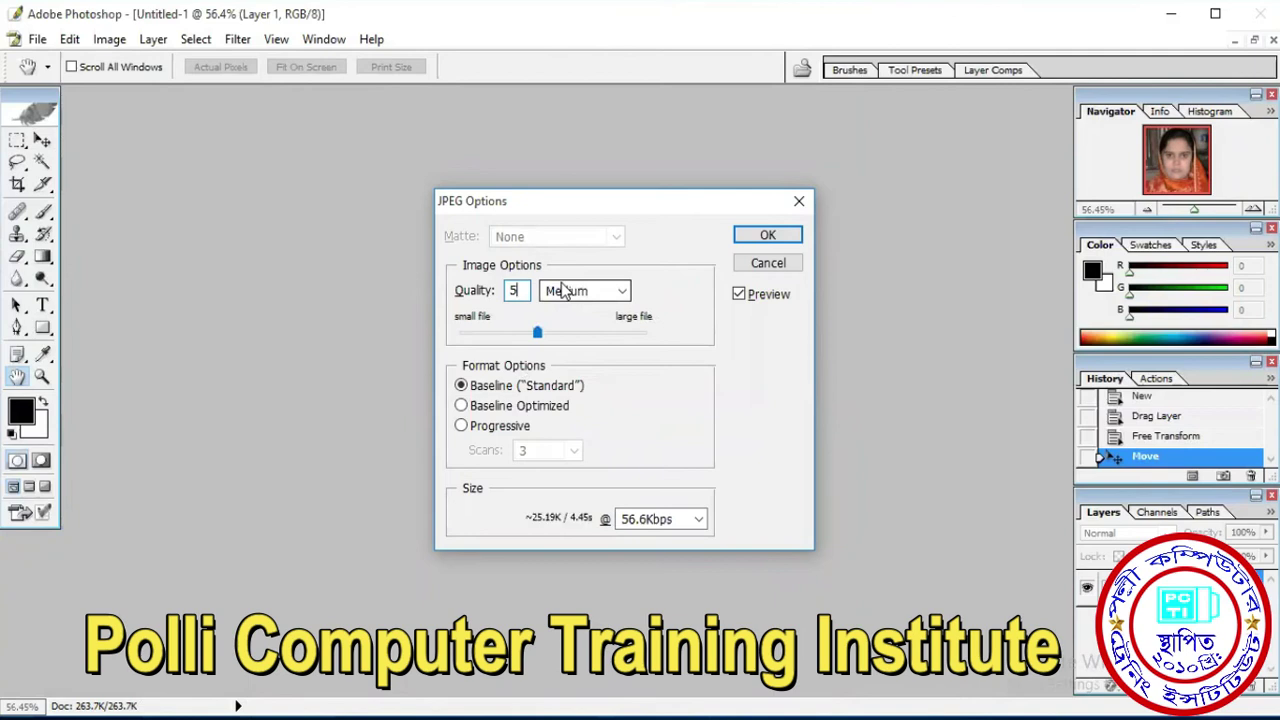
pyautogui.click(770, 235)
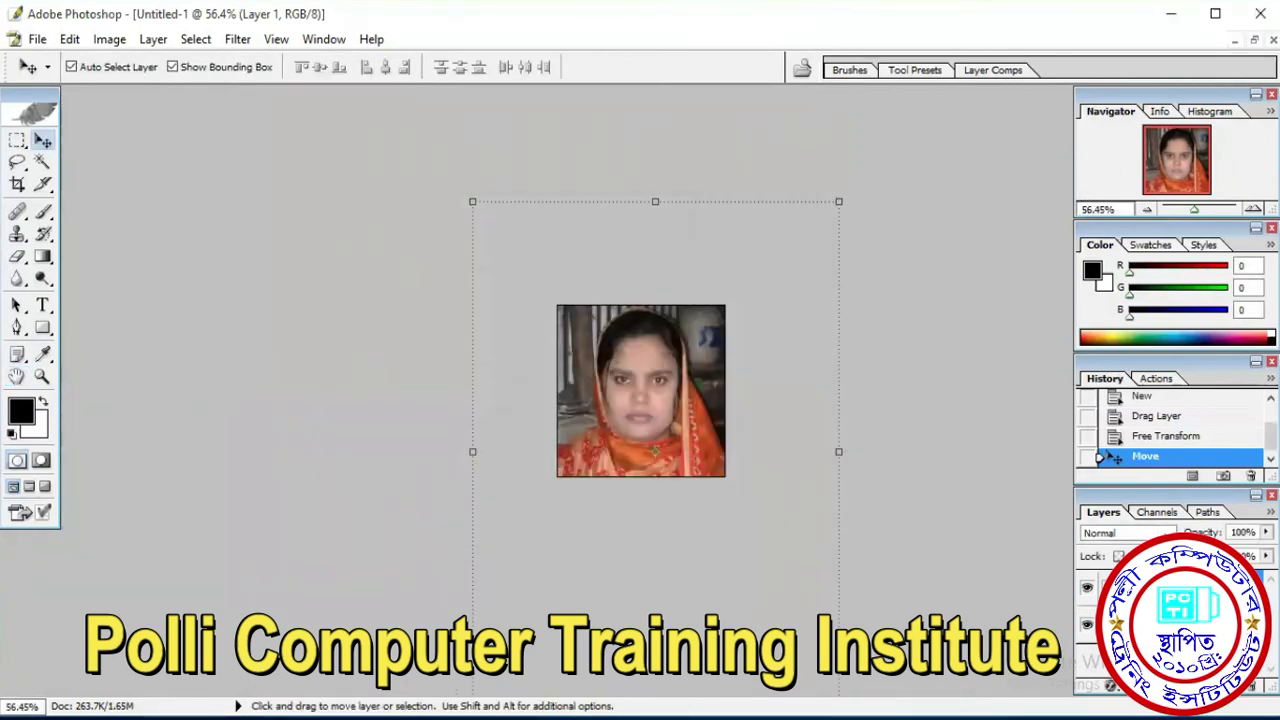
# Minimize both open images, open WIN_20210122_08_49_49_Pro.jpg from the Desktop, and move its window clear of the tools.
pyautogui.click(1236, 40)
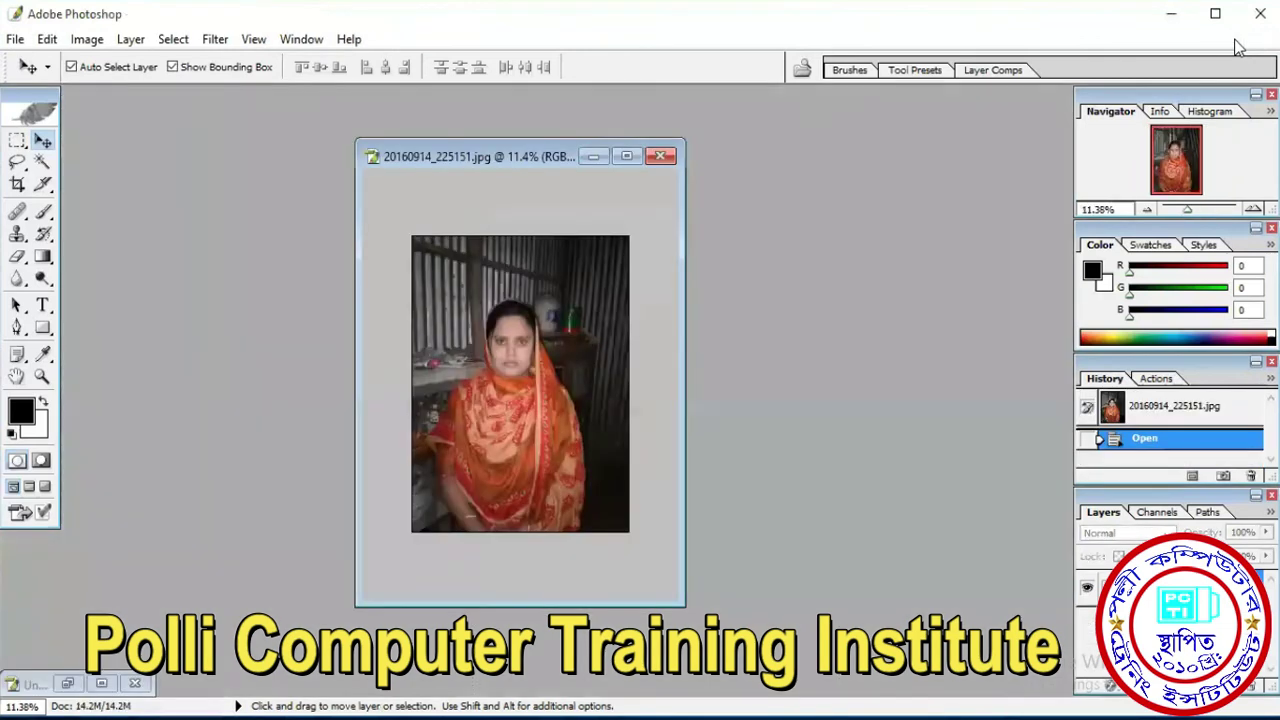
pyautogui.click(628, 155)
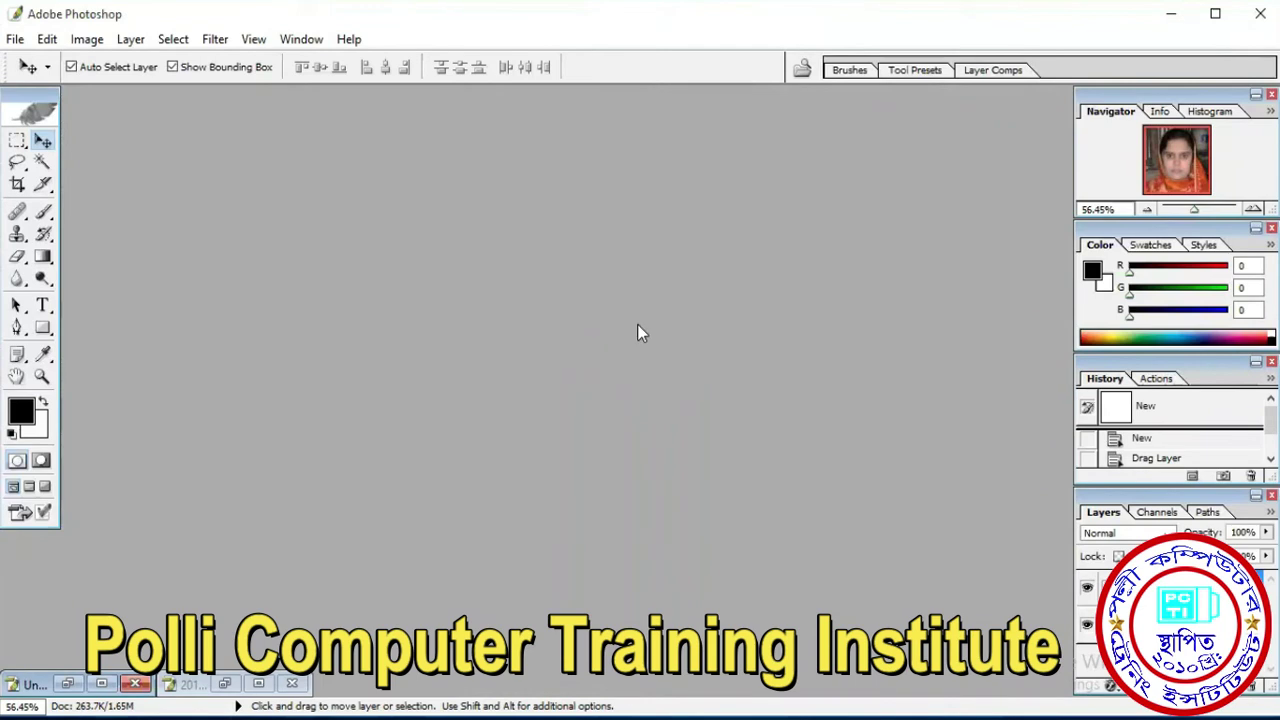
pyautogui.doubleClick(581, 343)
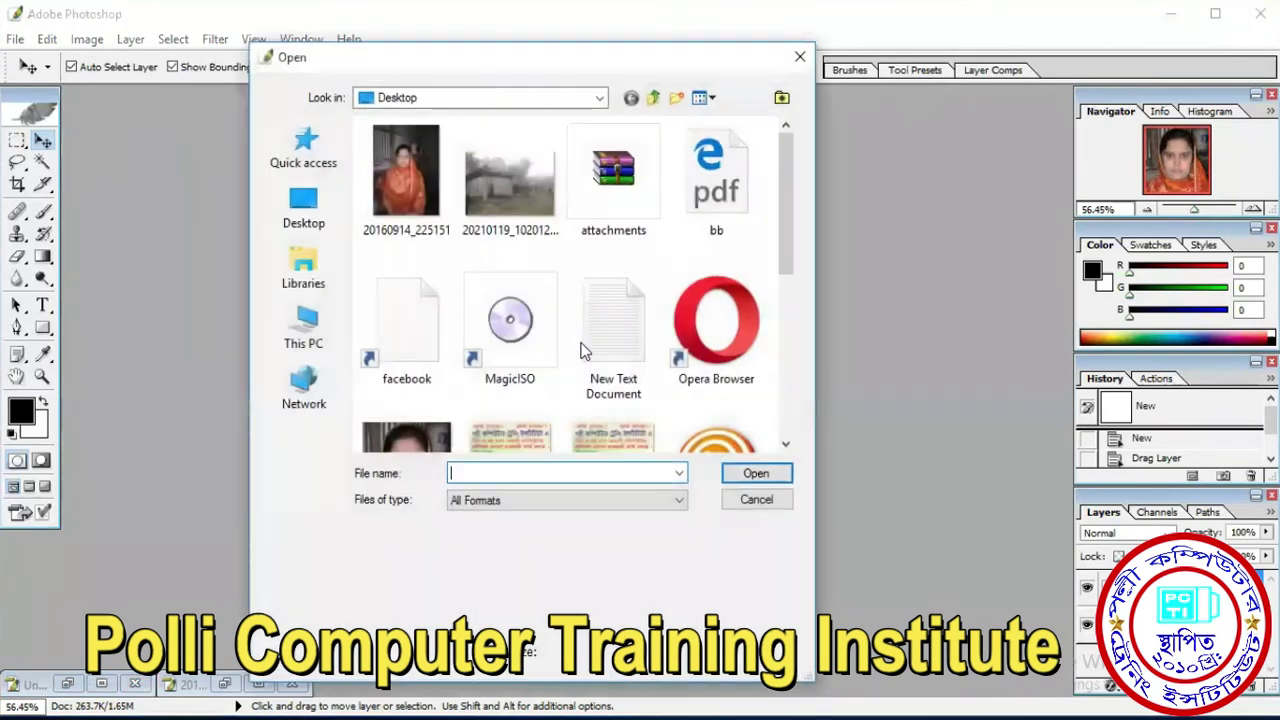
pyautogui.click(800, 58)
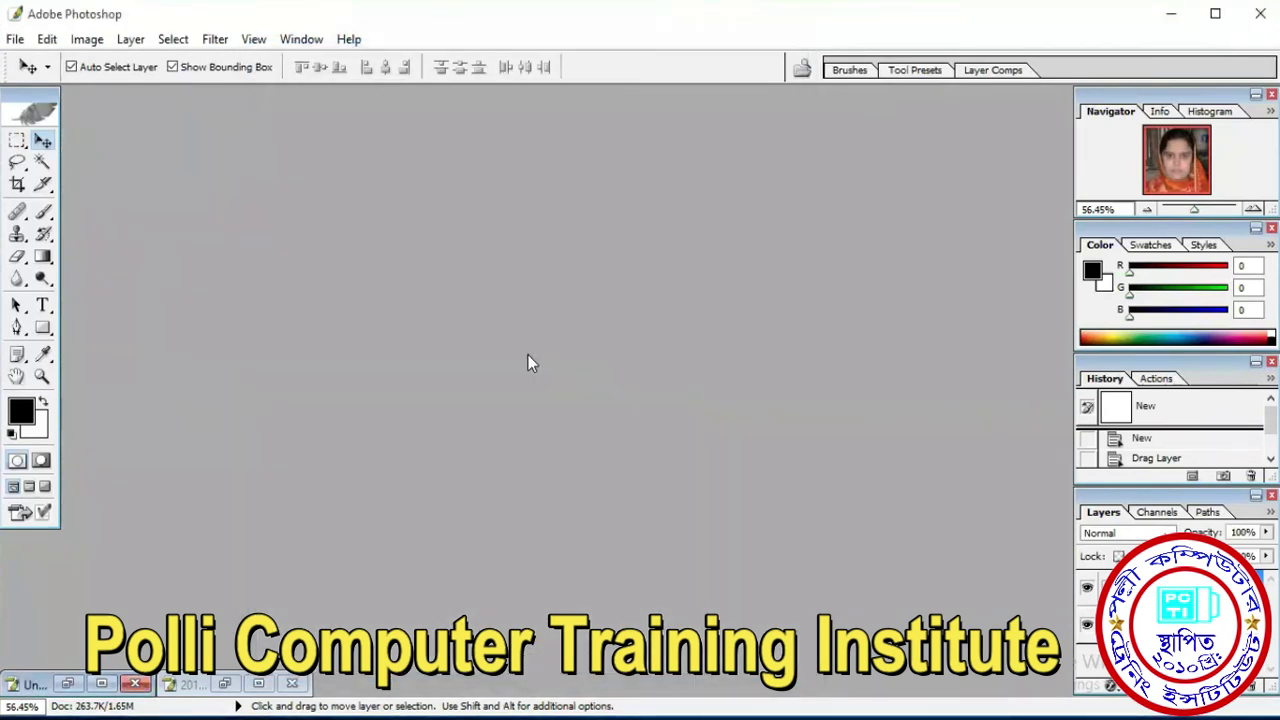
pyautogui.doubleClick(528, 357)
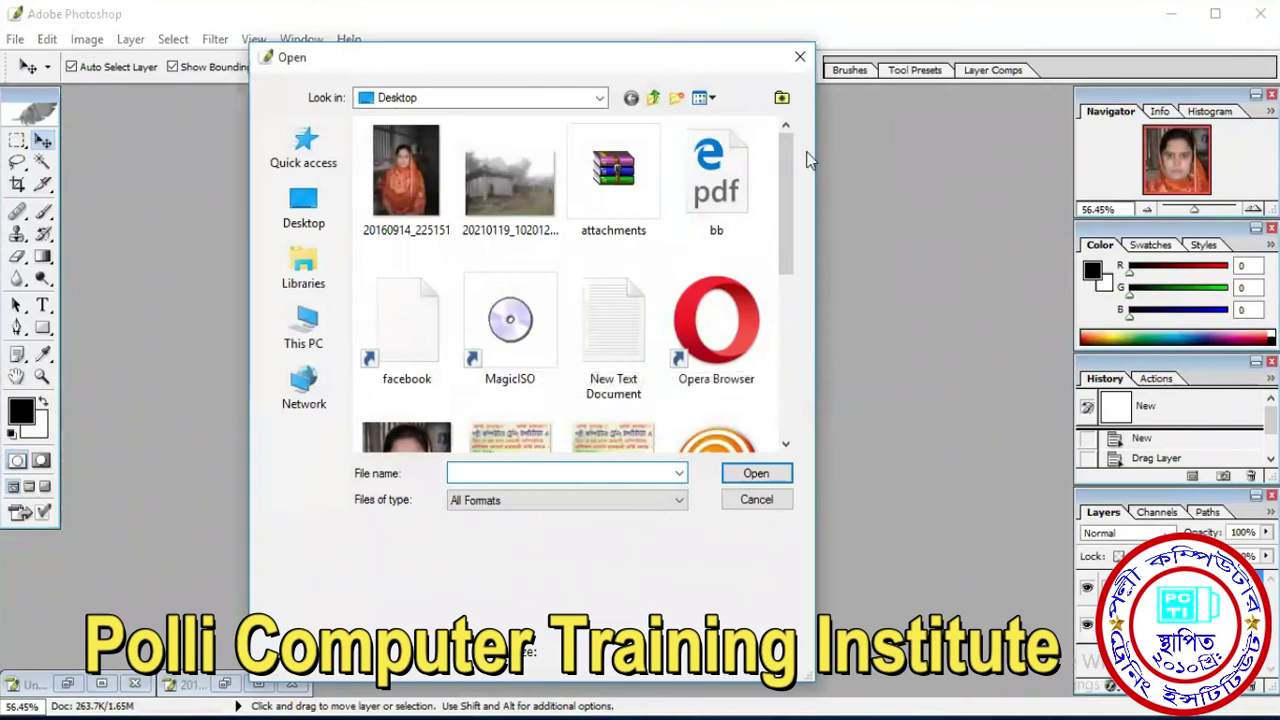
pyautogui.moveTo(783, 178); pyautogui.dragTo(803, 366)
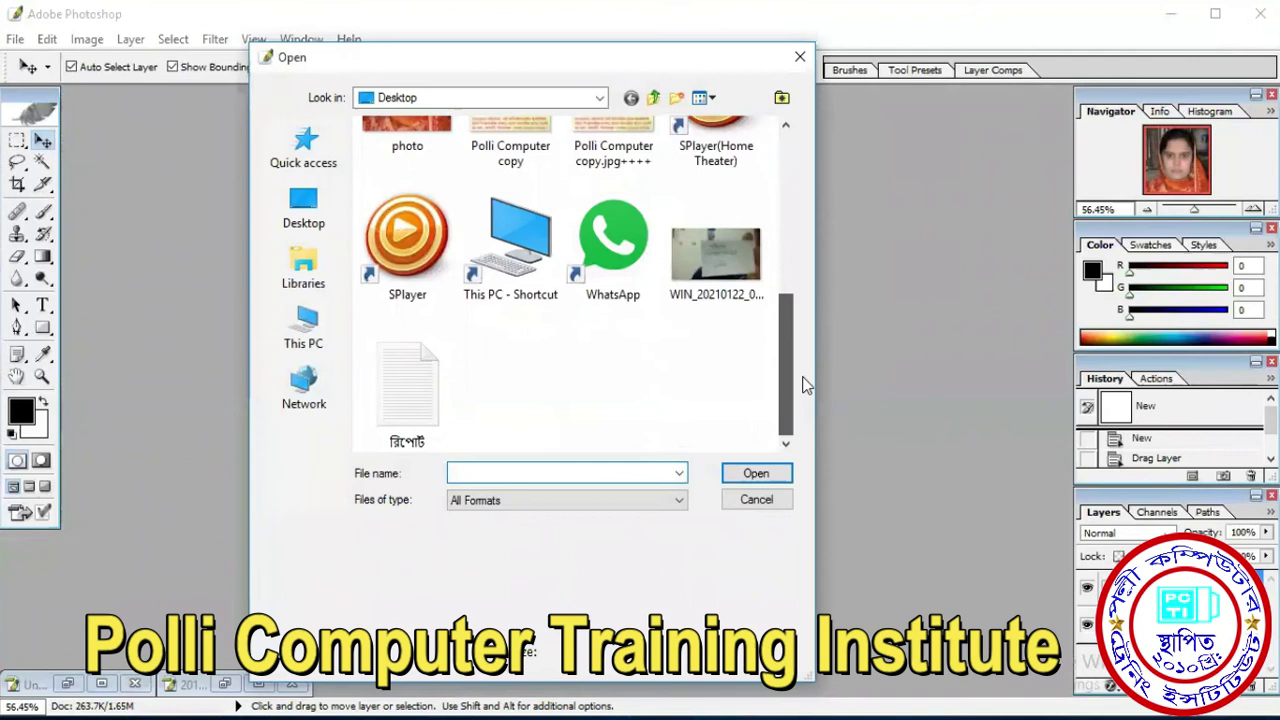
pyautogui.doubleClick(726, 256)
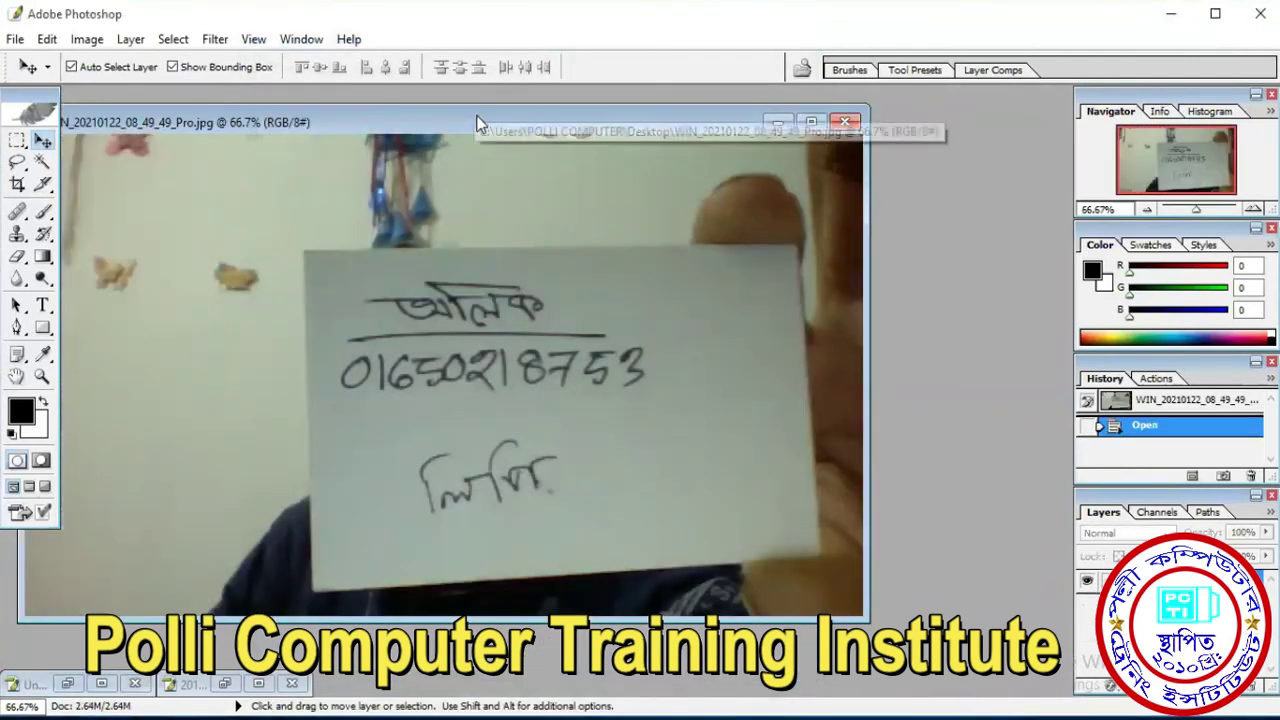
pyautogui.moveTo(459, 124); pyautogui.dragTo(834, 226)
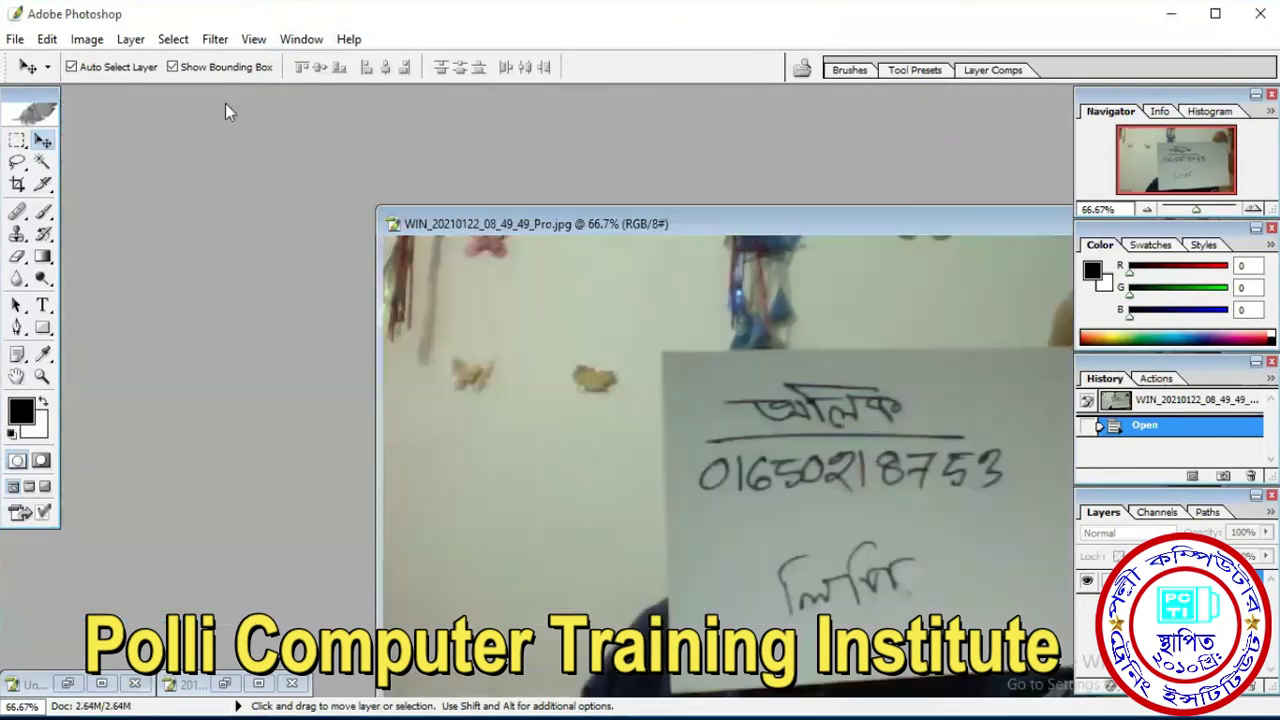
# Create a new document 300 pixels wide and 80 pixels high.
pyautogui.click(15, 39)
pyautogui.click(40, 61)
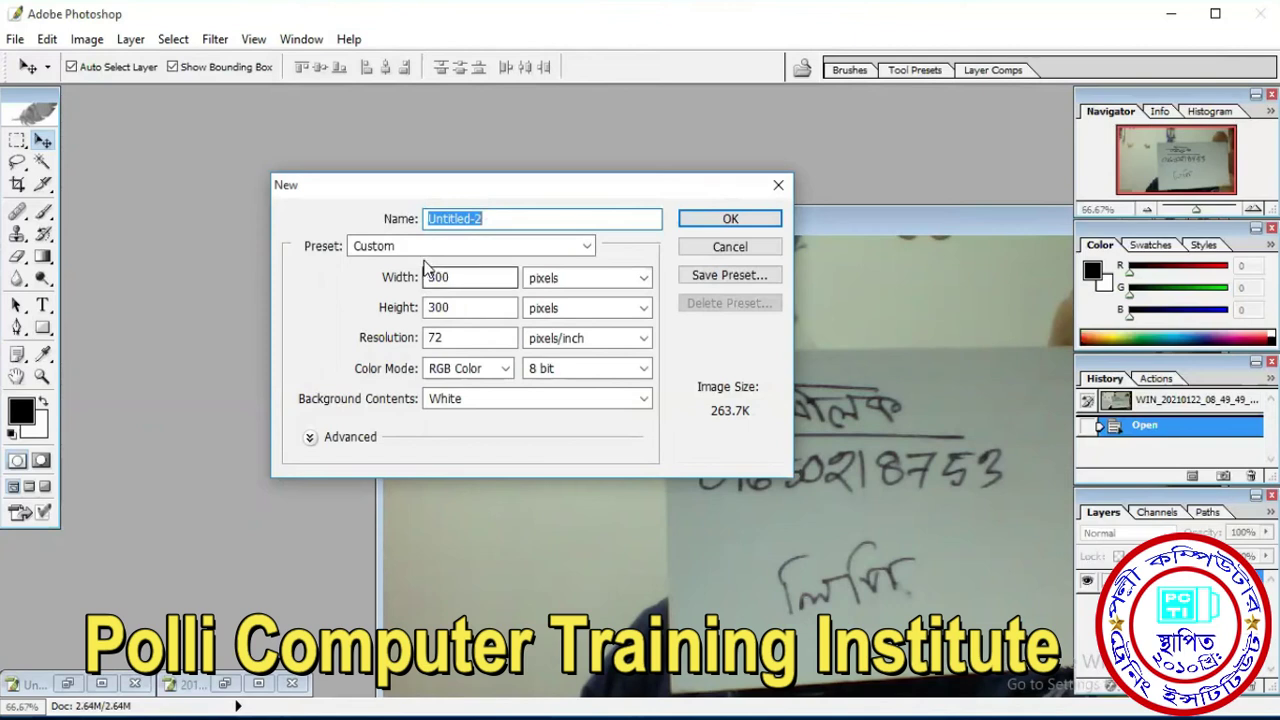
pyautogui.doubleClick(450, 308)
pyautogui.write('80')
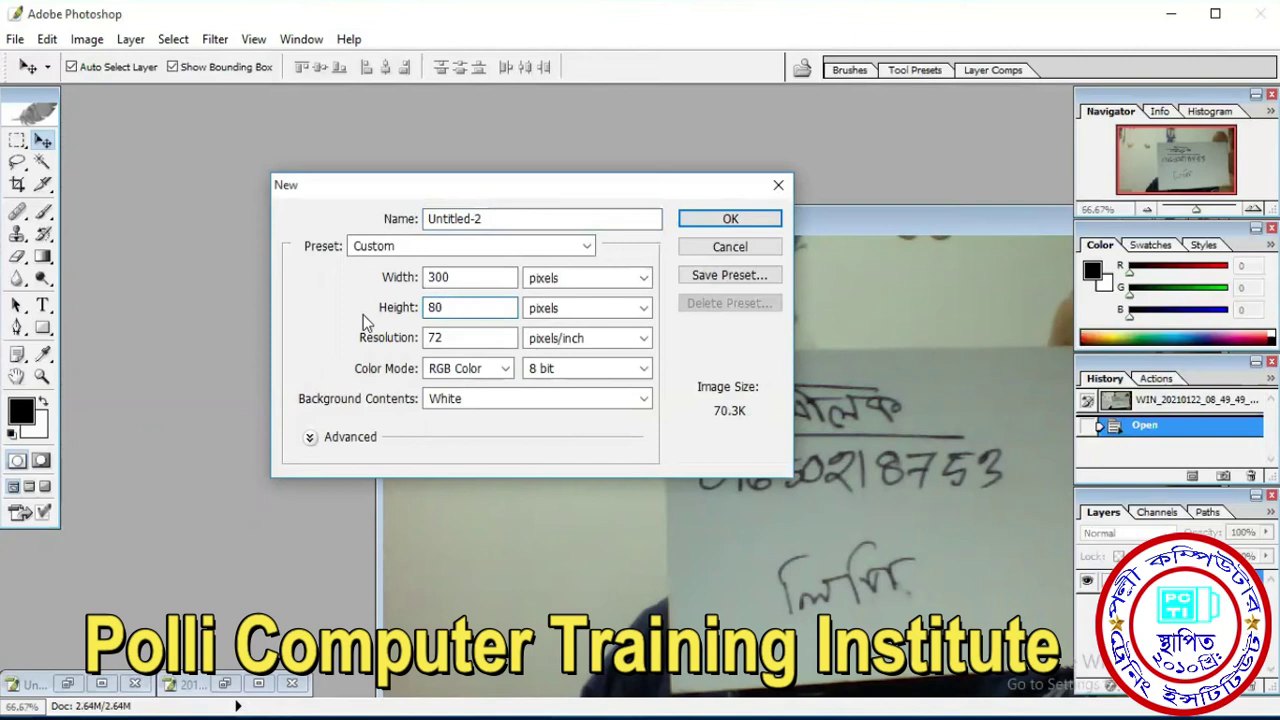
pyautogui.click(591, 283)
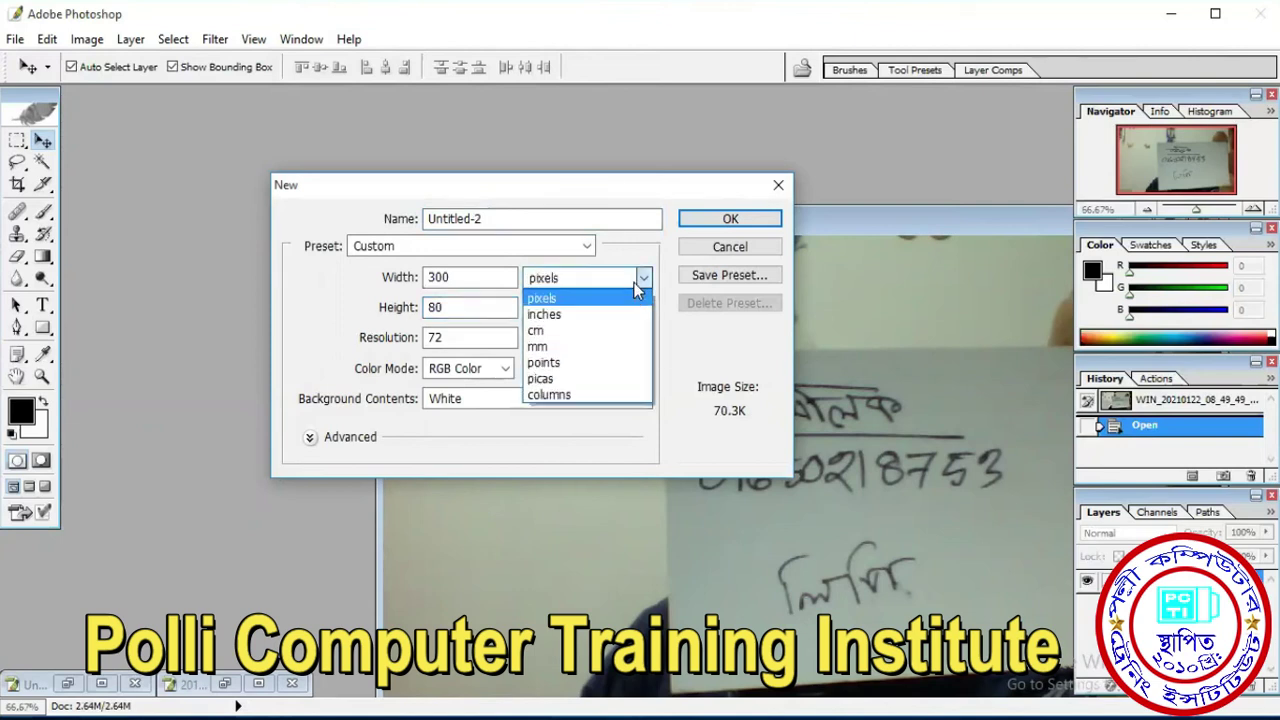
pyautogui.click(553, 304)
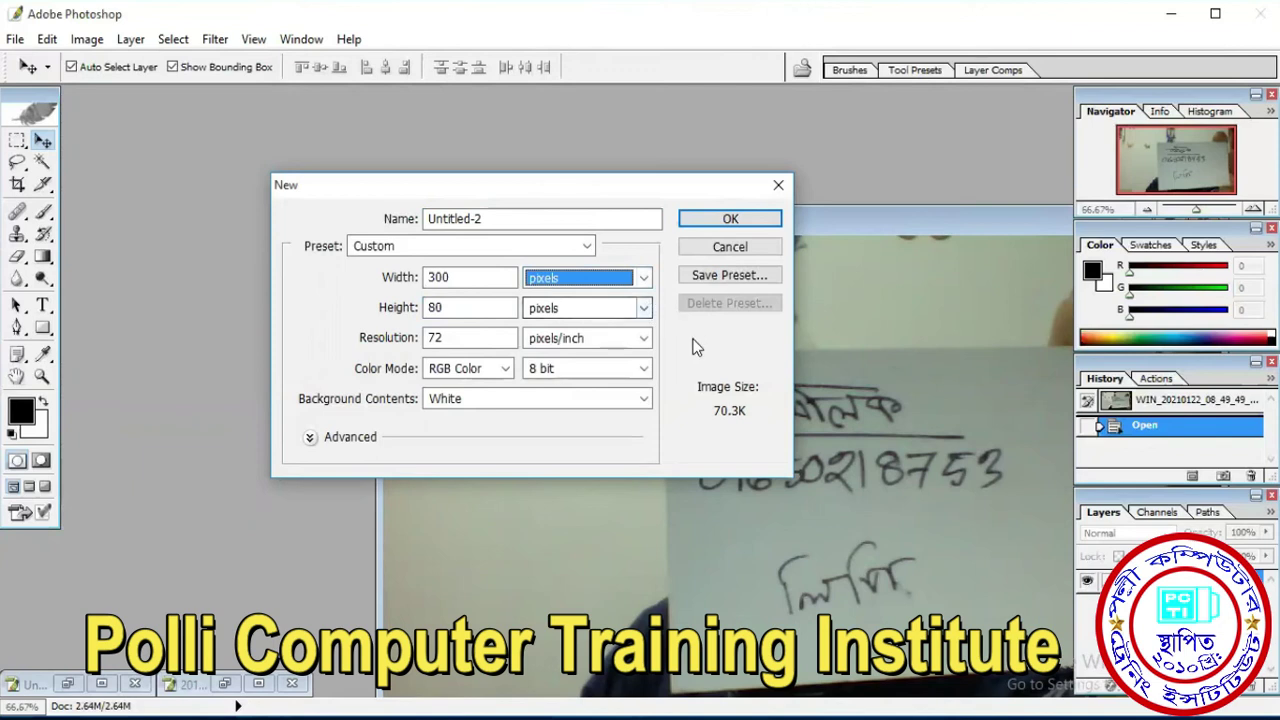
pyautogui.press('Tab')
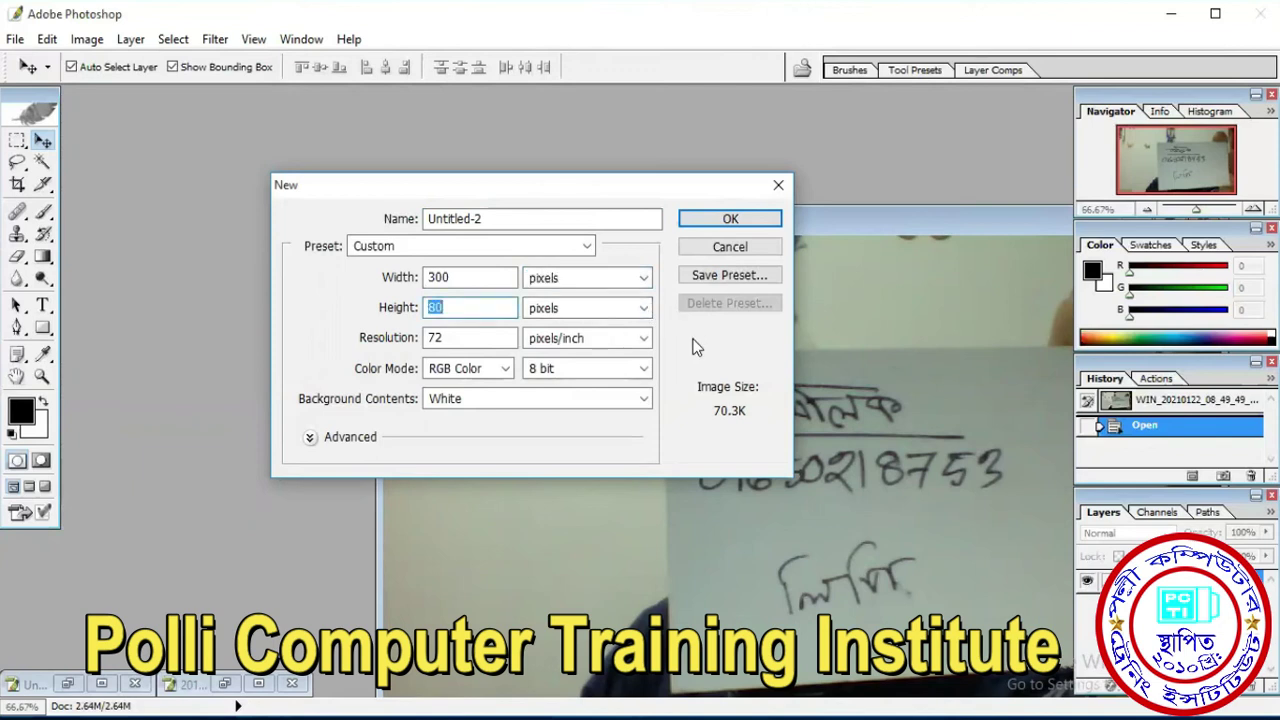
pyautogui.click(727, 220)
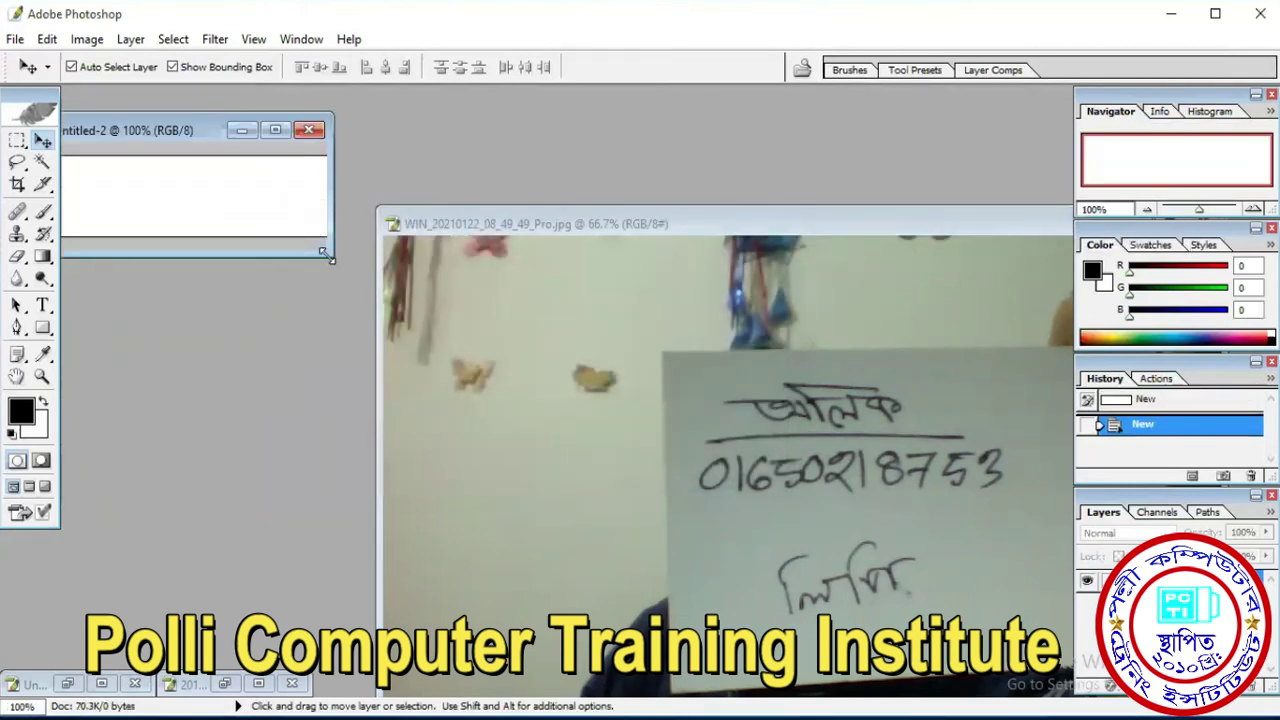
# Enlarge the blank 300 x 80 document's window, copy the handwritten note photo into it, and maximize it.
pyautogui.moveTo(324, 252); pyautogui.dragTo(476, 459)
pyautogui.scroll(4, 340, 368)
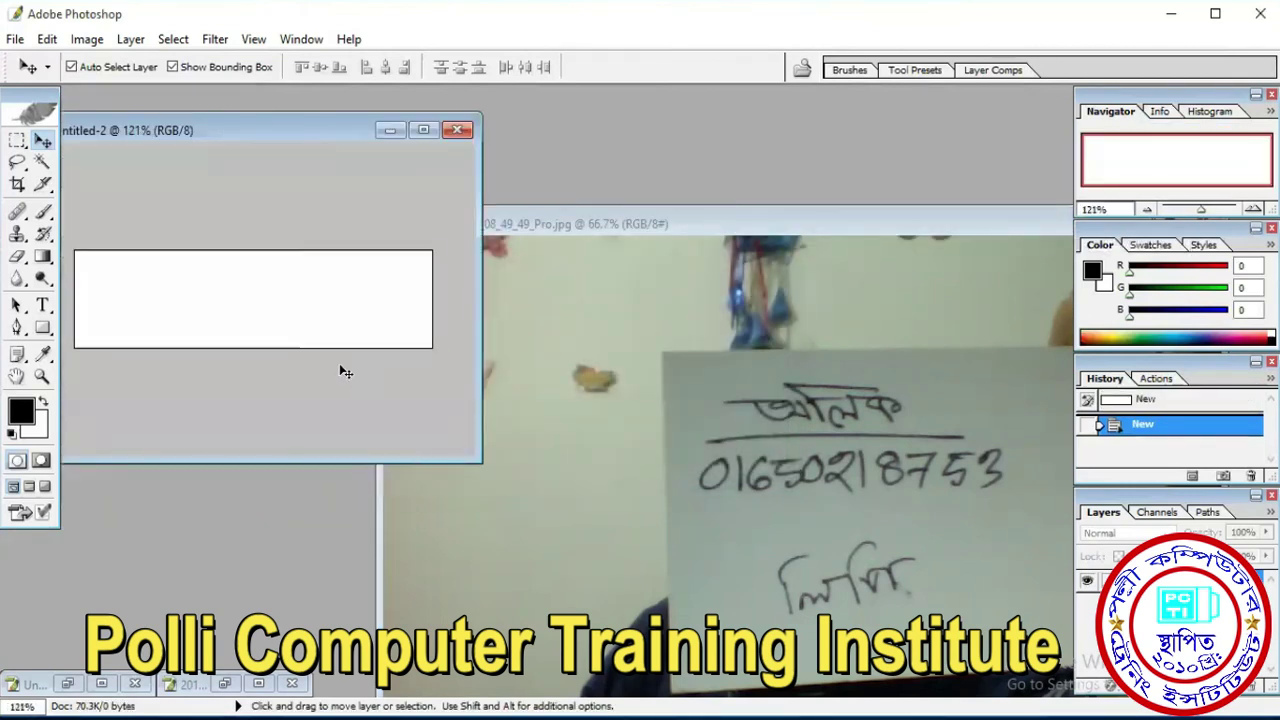
pyautogui.click(822, 461)
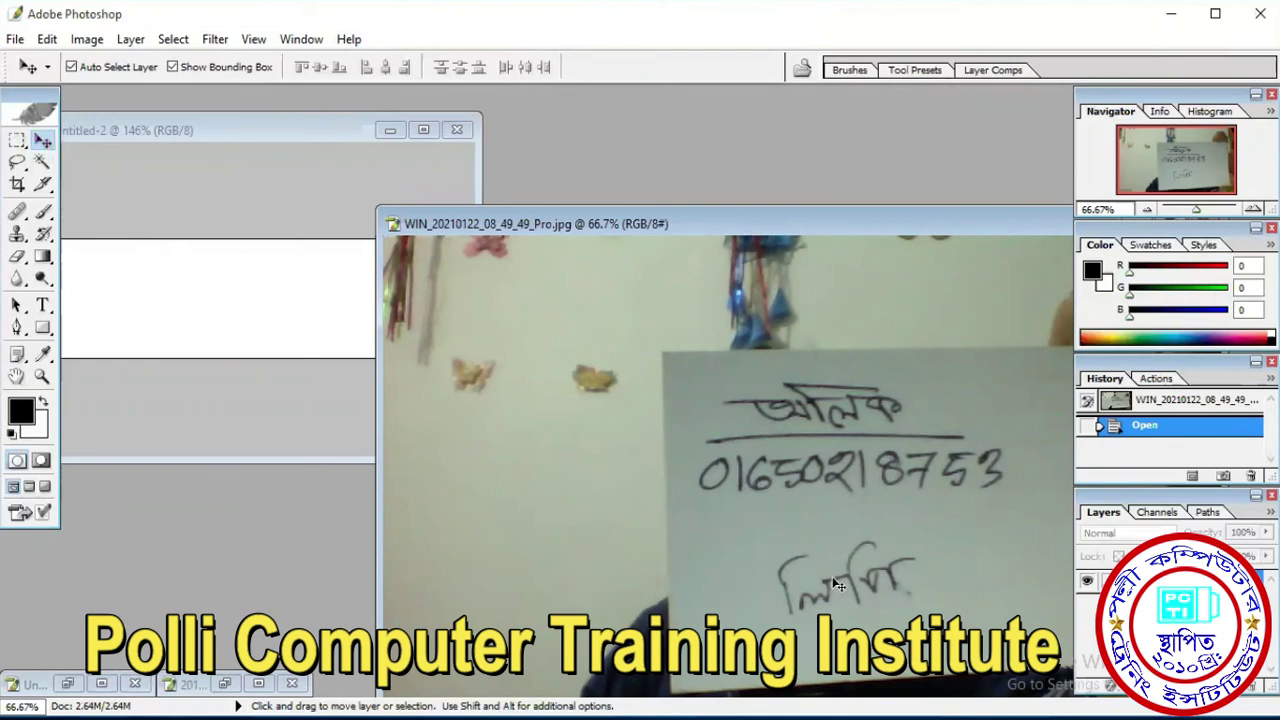
pyautogui.moveTo(474, 418); pyautogui.dragTo(275, 243)
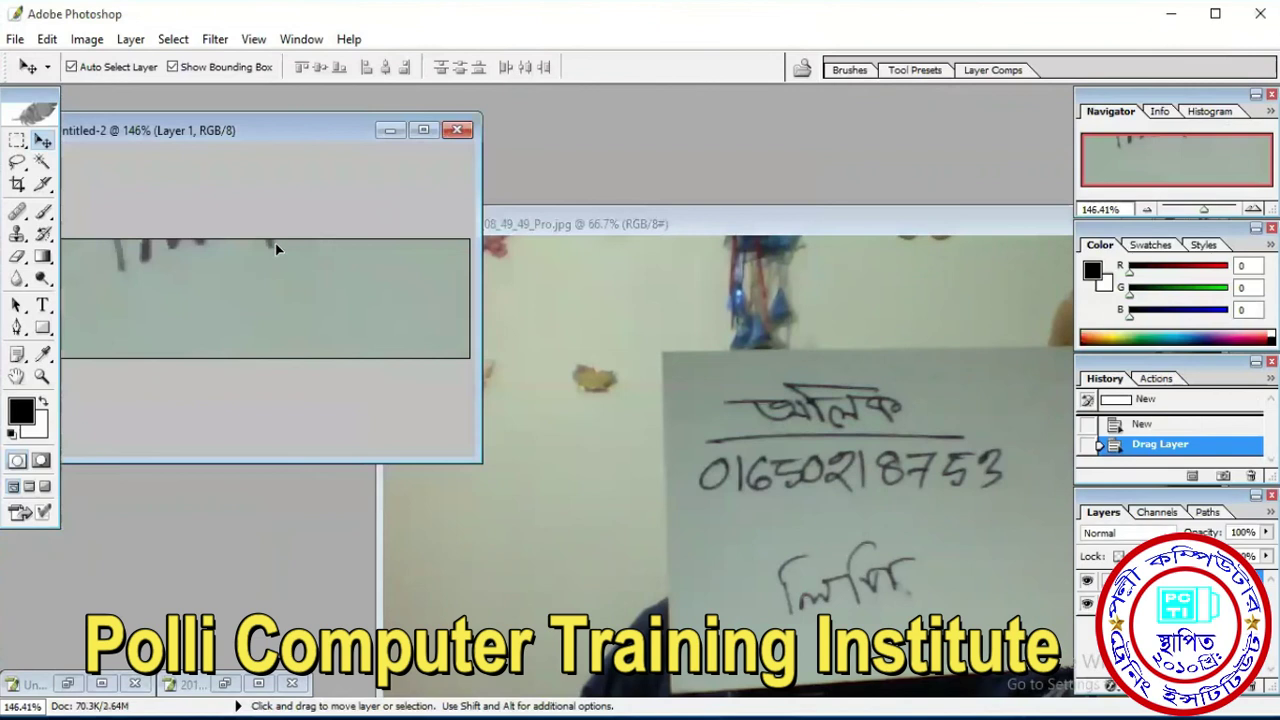
pyautogui.click(426, 128)
# Move the note layer so the signature lies on the canvas, and rotate the layer 13.4 degrees clockwise to straighten it.
pyautogui.scroll(-5, 781, 404)
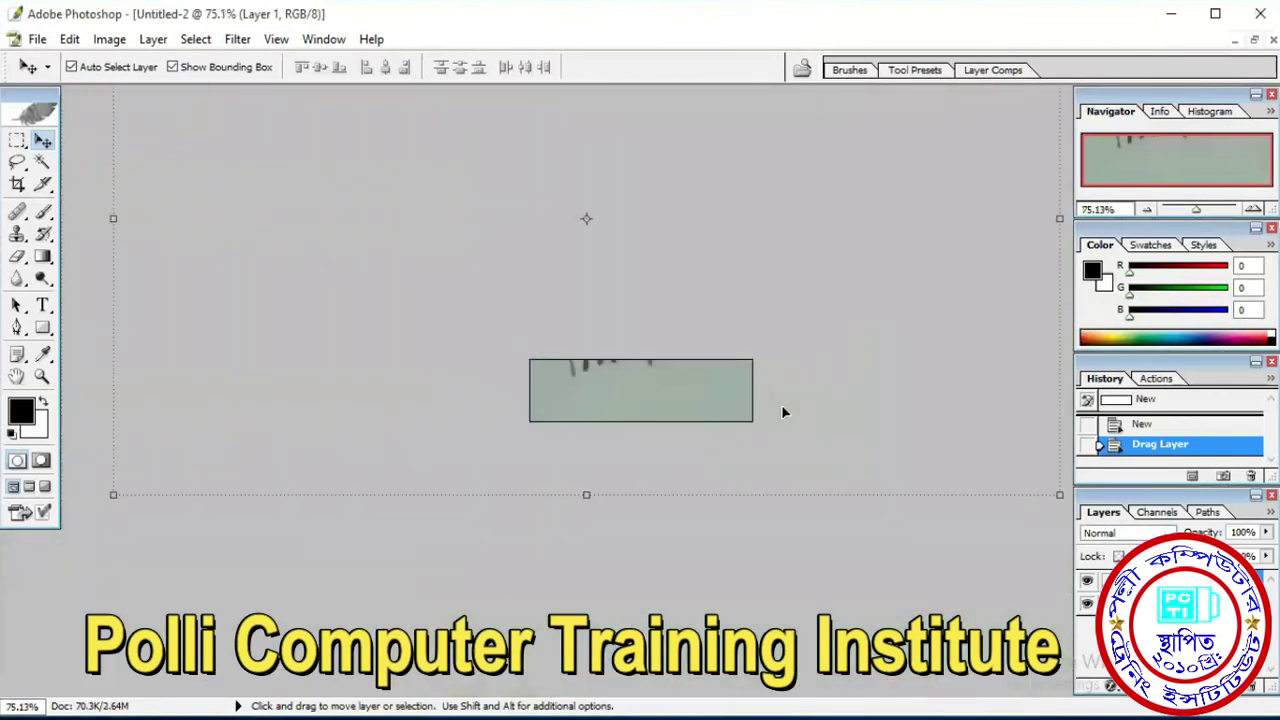
pyautogui.moveTo(658, 396); pyautogui.dragTo(654, 394)
pyautogui.moveTo(888, 166); pyautogui.dragTo(933, 233)
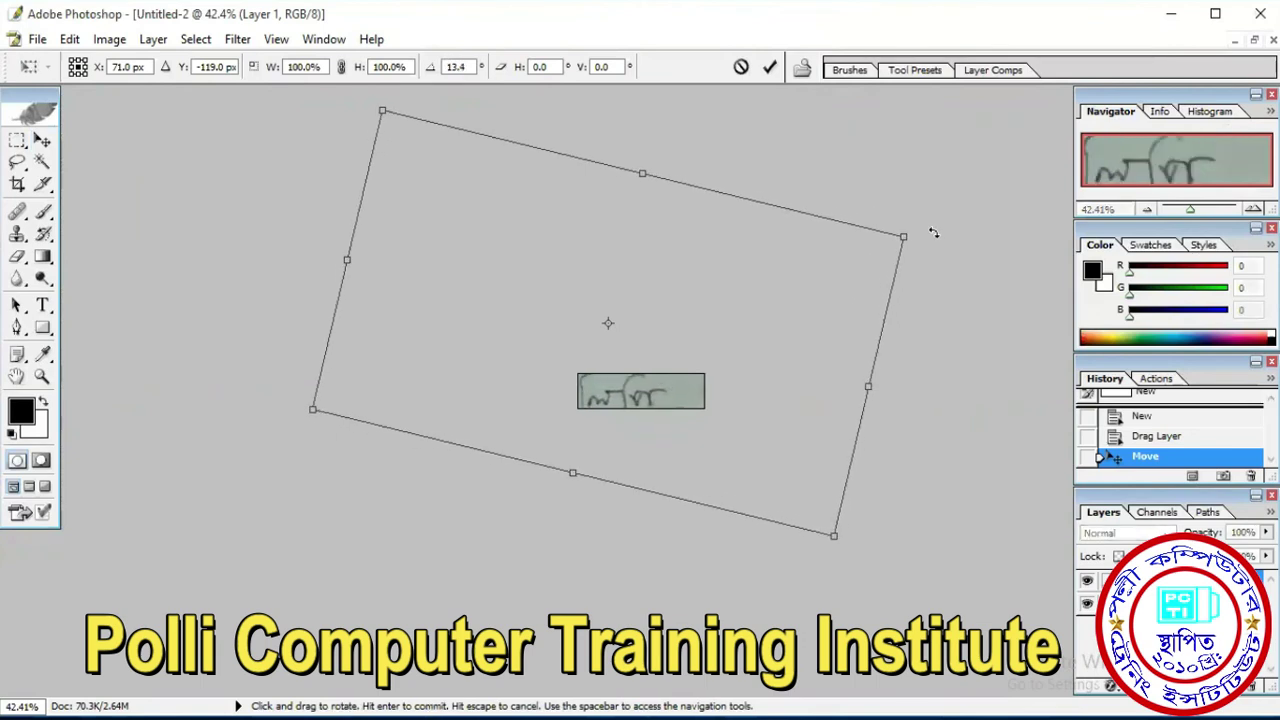
pyautogui.press('Return')
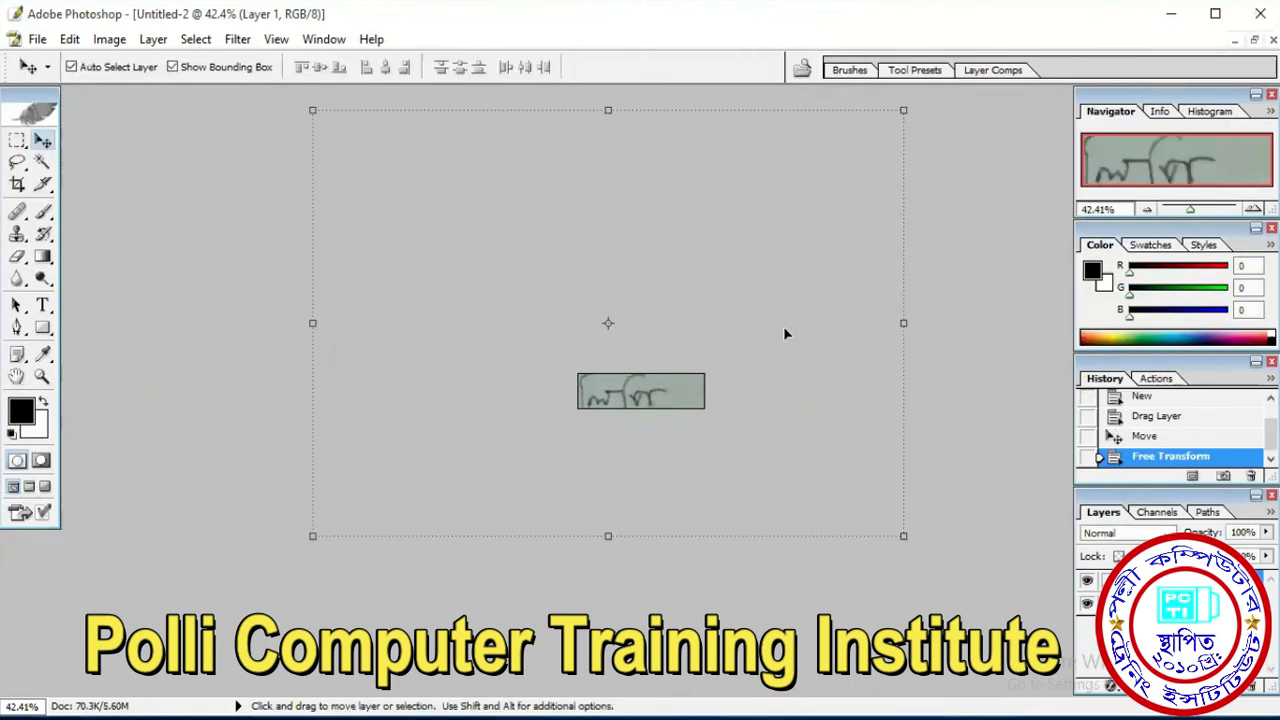
# Scale the note layer proportionally to about 72% and move it so the whole signature sits within the canvas.
pyautogui.scroll(-1, 809, 314)
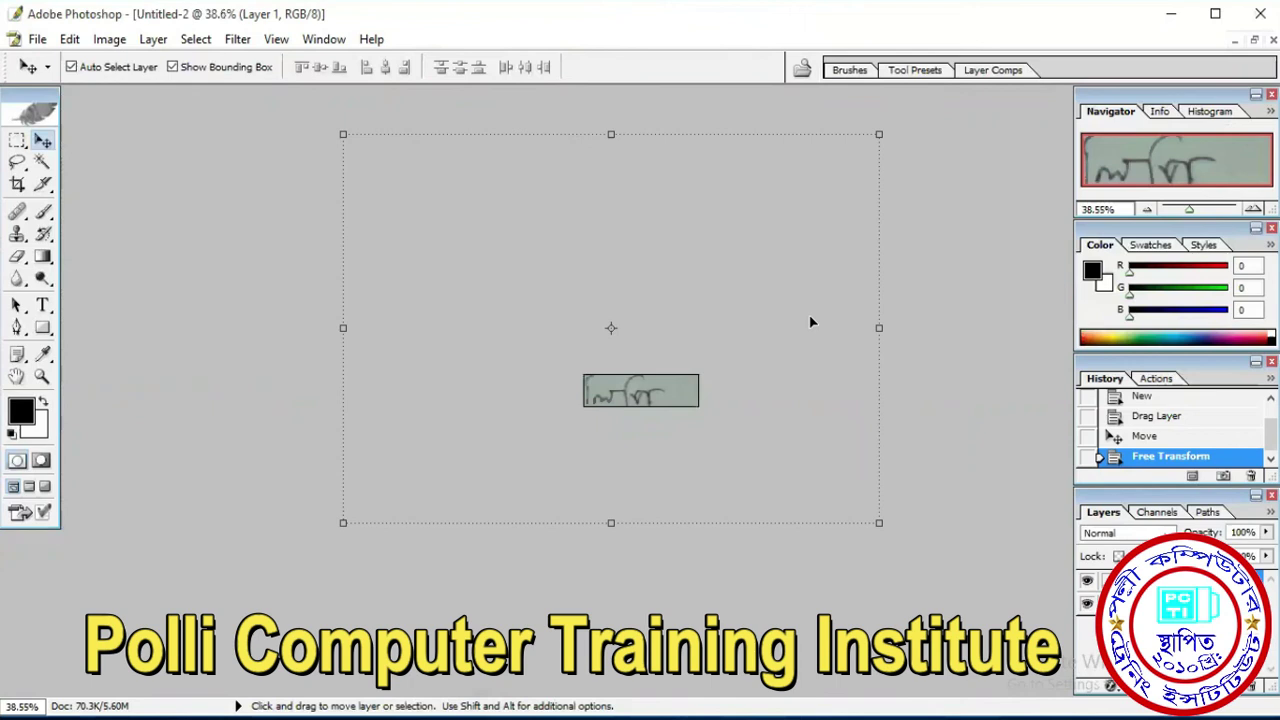
pyautogui.press('shift')
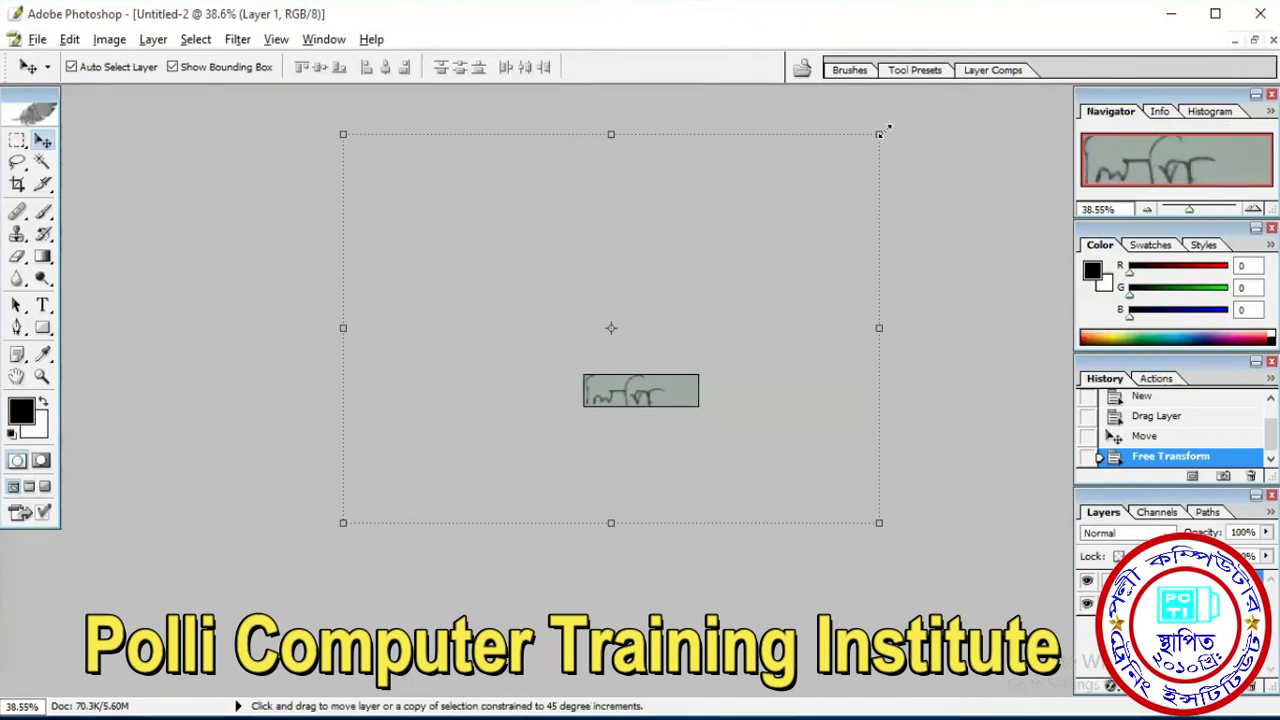
pyautogui.moveTo(880, 131); pyautogui.dragTo(808, 190)
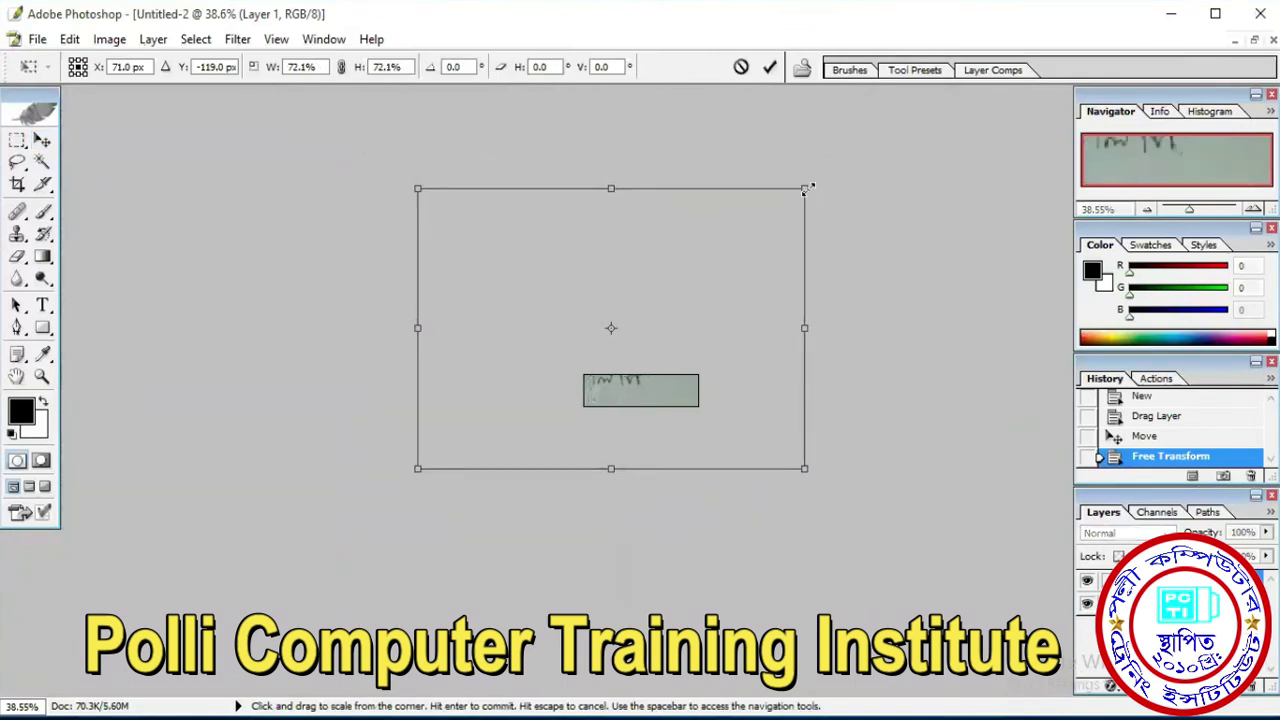
pyautogui.press('Return')
pyautogui.moveTo(628, 392)
pyautogui.mouseDown()
pyautogui.moveTo(632, 376)
pyautogui.moveTo(648, 398)
pyautogui.mouseUp()
pyautogui.scroll(5, 648, 398)
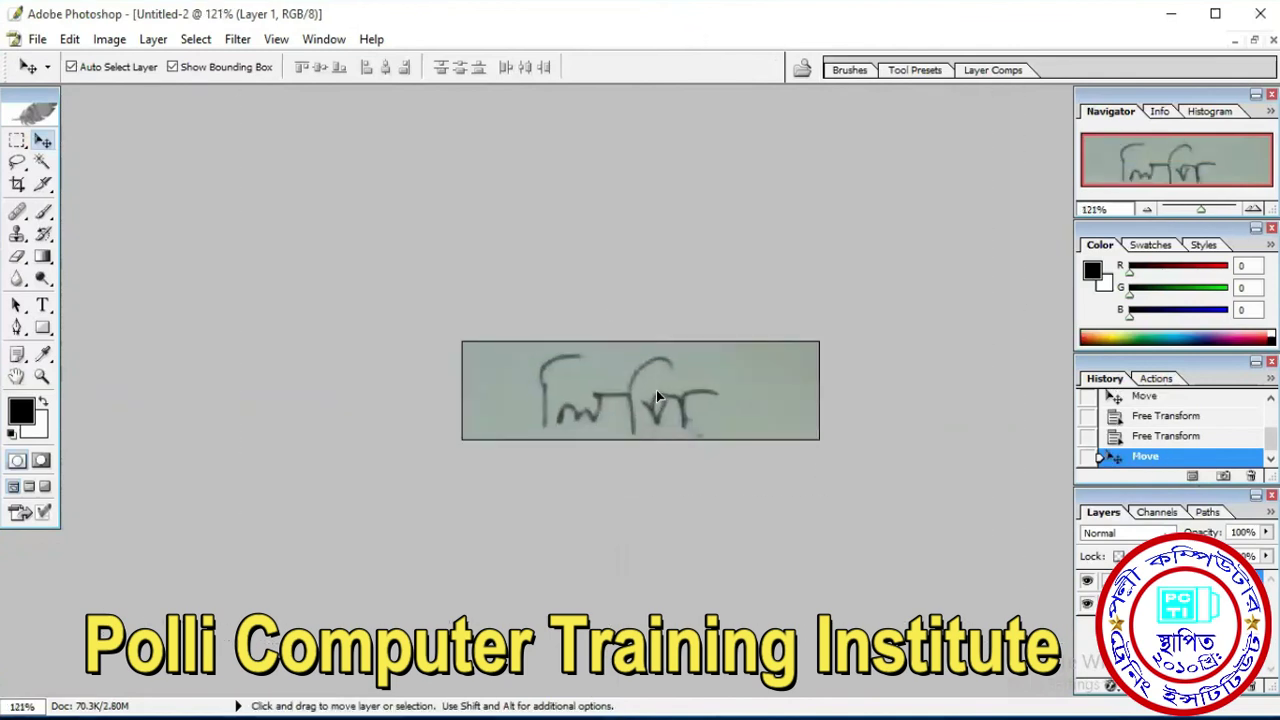
# Adjust the signature layer's Brightness/Contrast to brightness +22 and contrast +33.
pyautogui.click(112, 40)
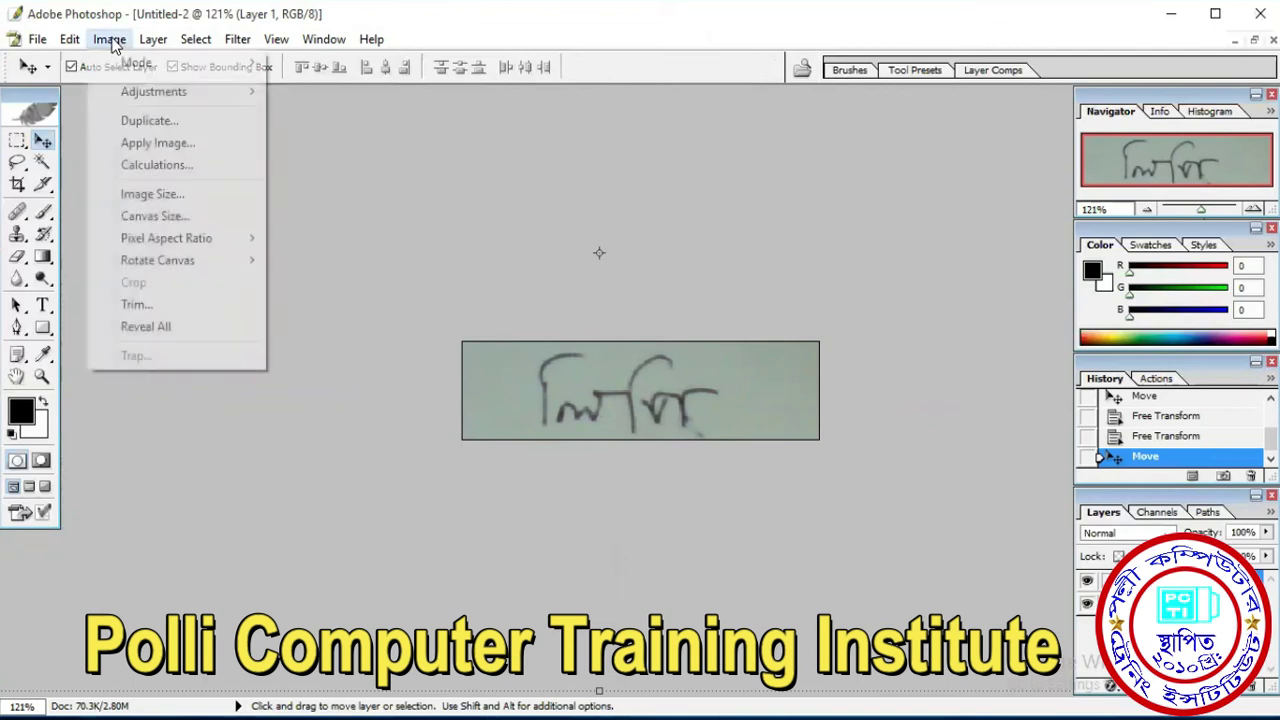
pyautogui.moveTo(155, 93)
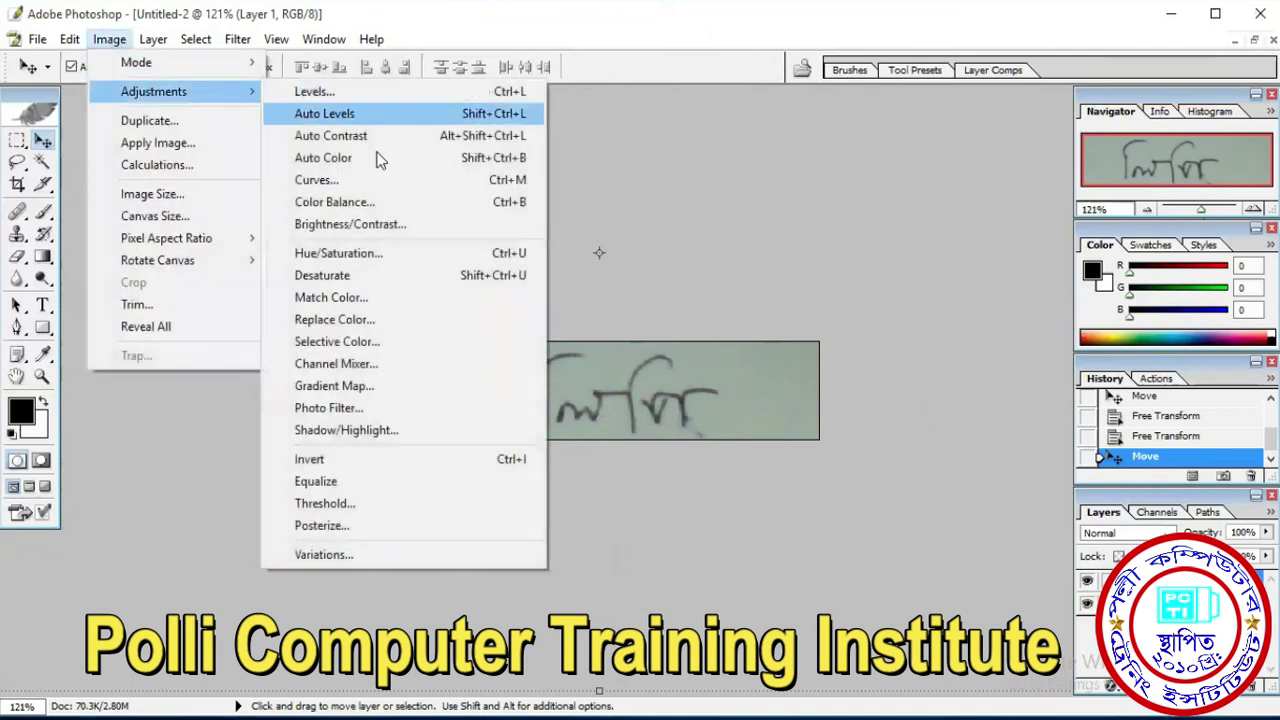
pyautogui.click(372, 228)
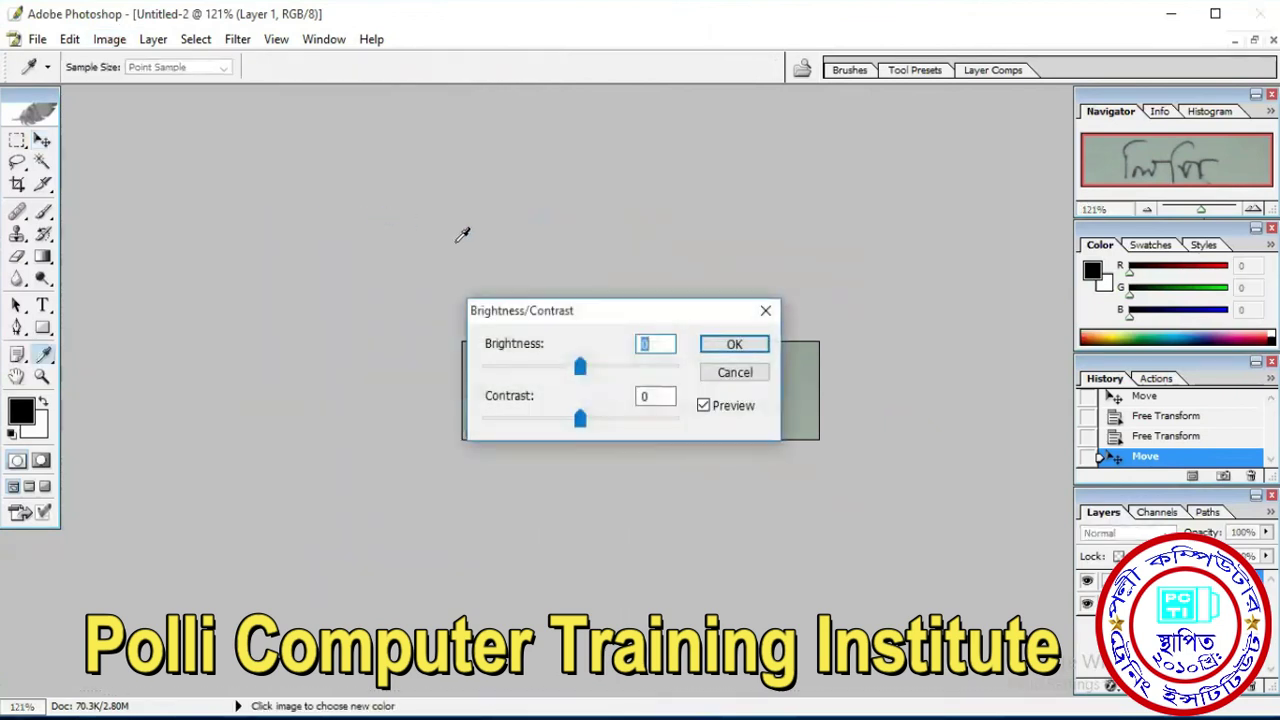
pyautogui.moveTo(636, 311); pyautogui.dragTo(554, 148)
pyautogui.moveTo(500, 205)
pyautogui.mouseDown()
pyautogui.moveTo(543, 200)
pyautogui.moveTo(519, 205)
pyautogui.mouseUp()
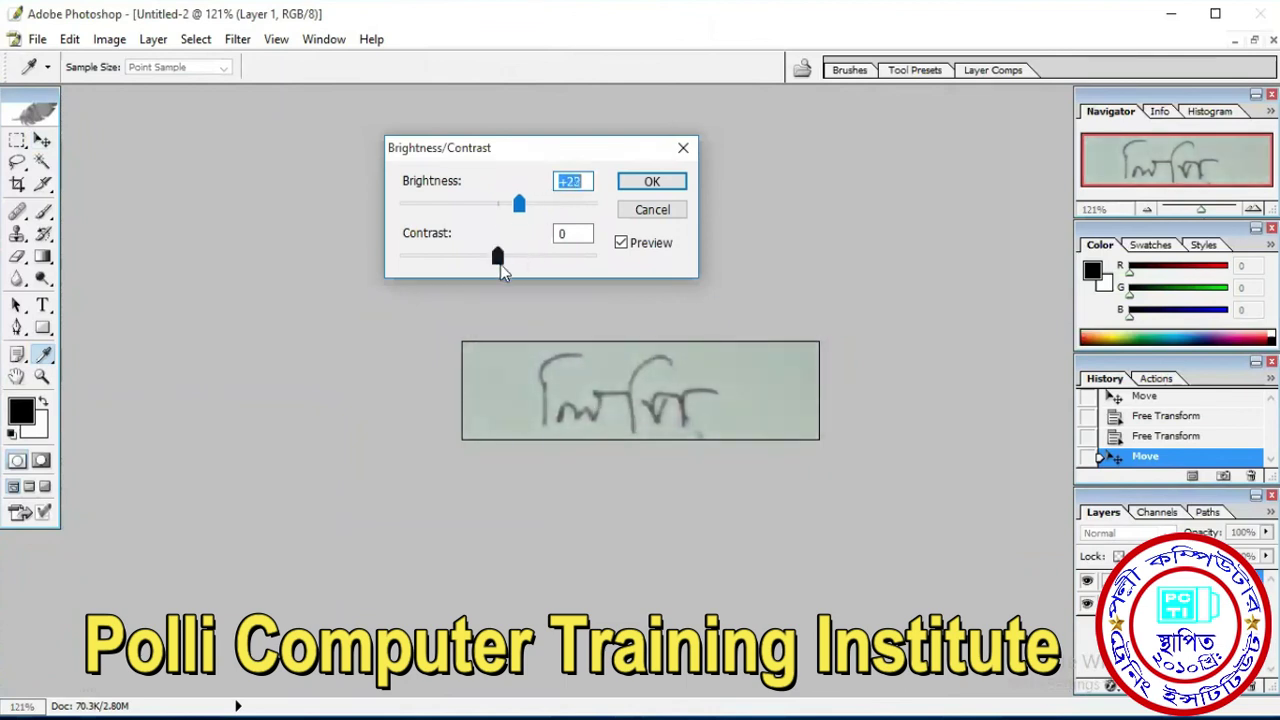
pyautogui.moveTo(499, 258); pyautogui.dragTo(531, 260)
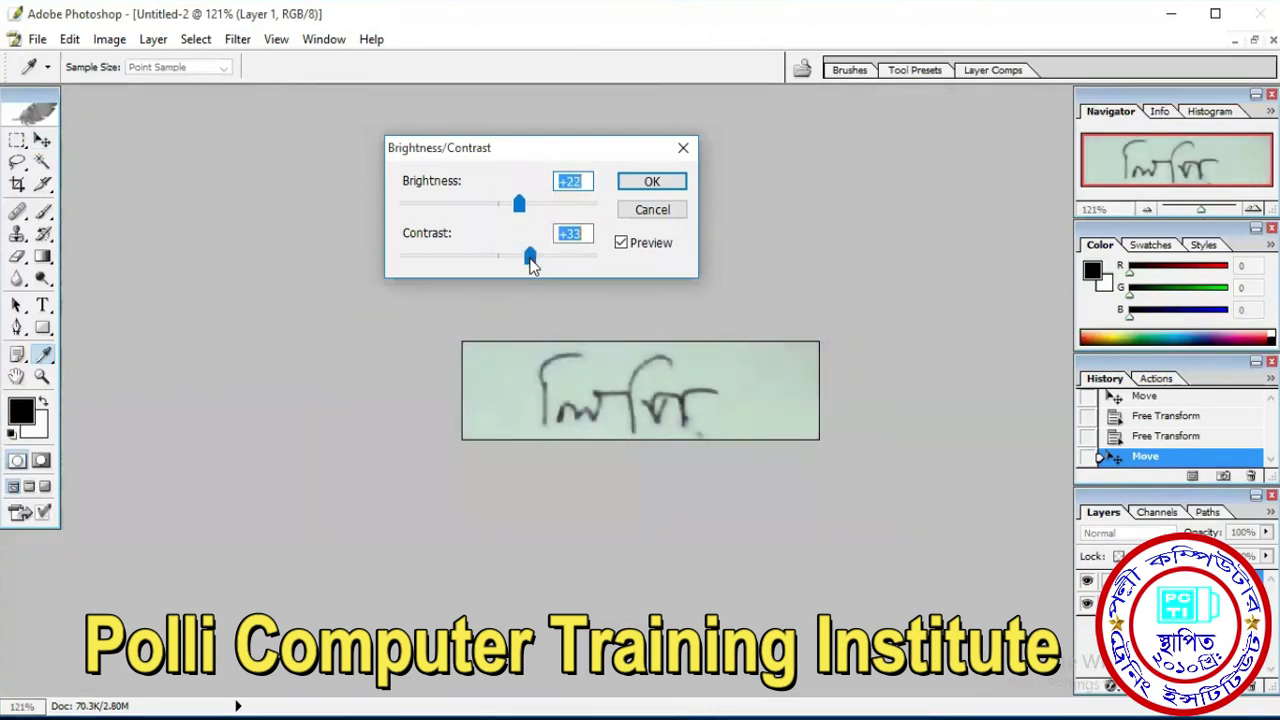
pyautogui.click(635, 180)
pyautogui.press('v')
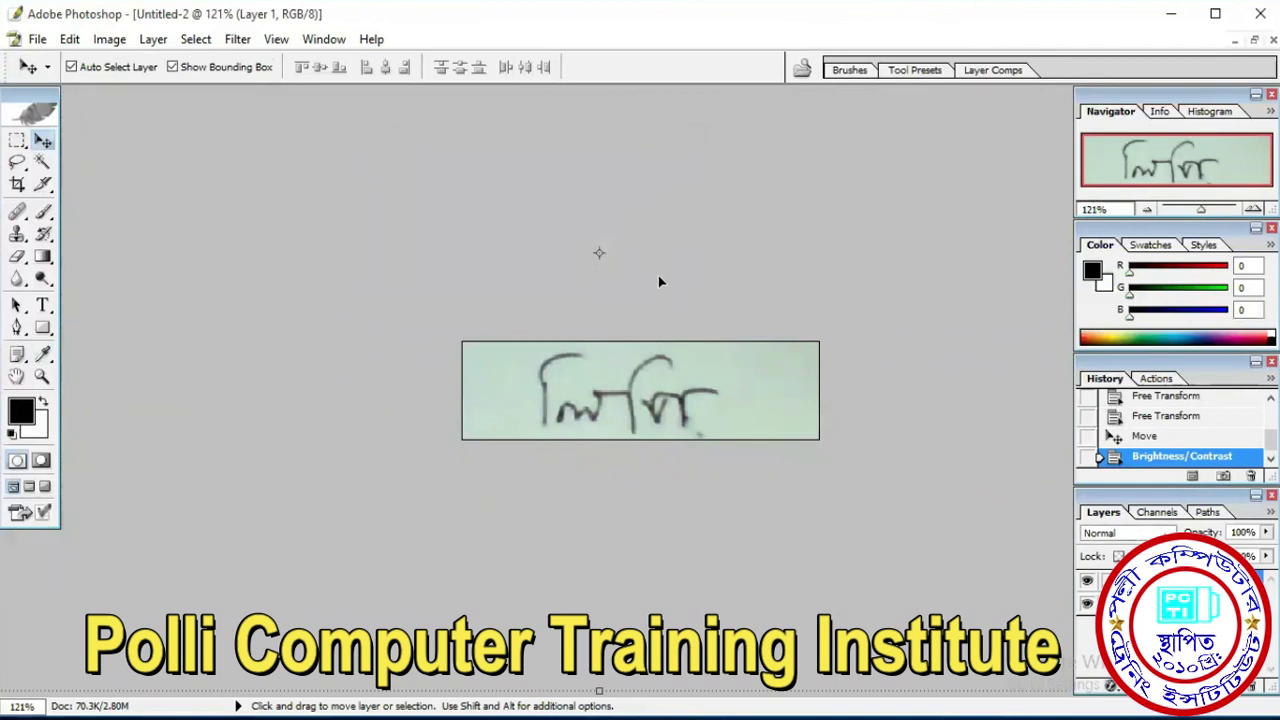
# Save the signature image to the Desktop as a JPEG named signature, with Medium quality 5 and Baseline ("Standard") format.
pyautogui.click(37, 40)
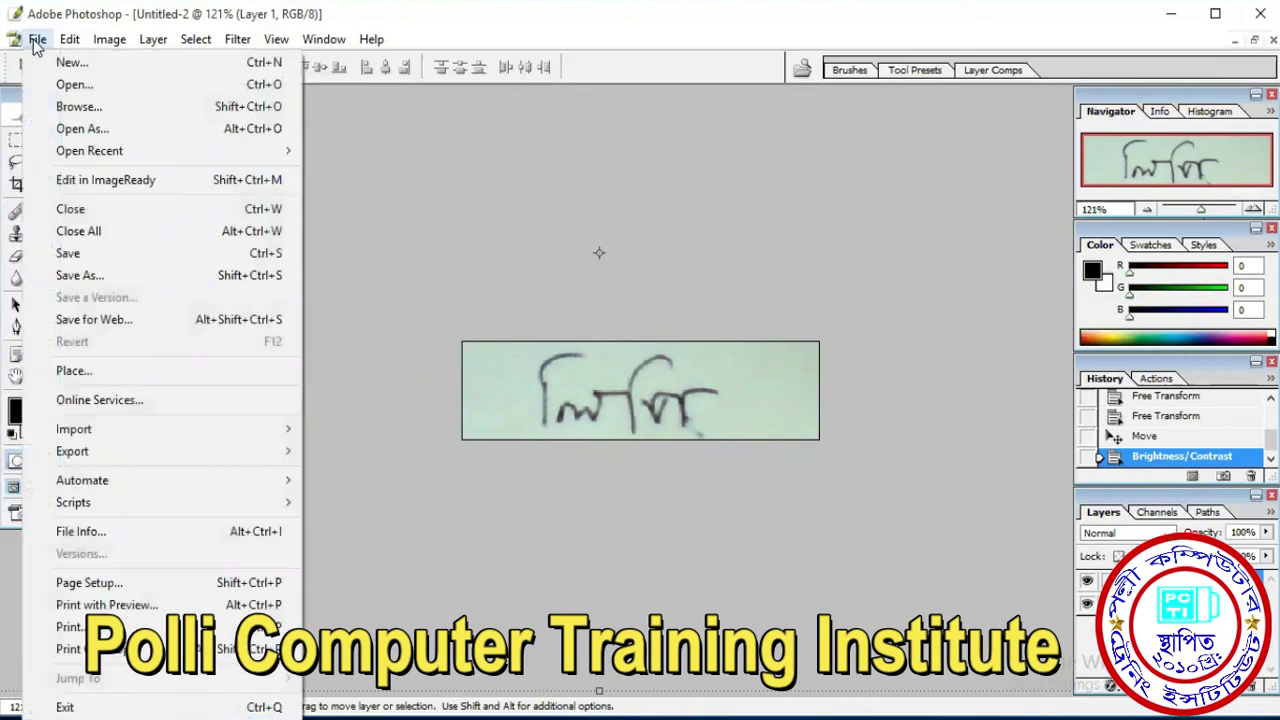
pyautogui.click(70, 254)
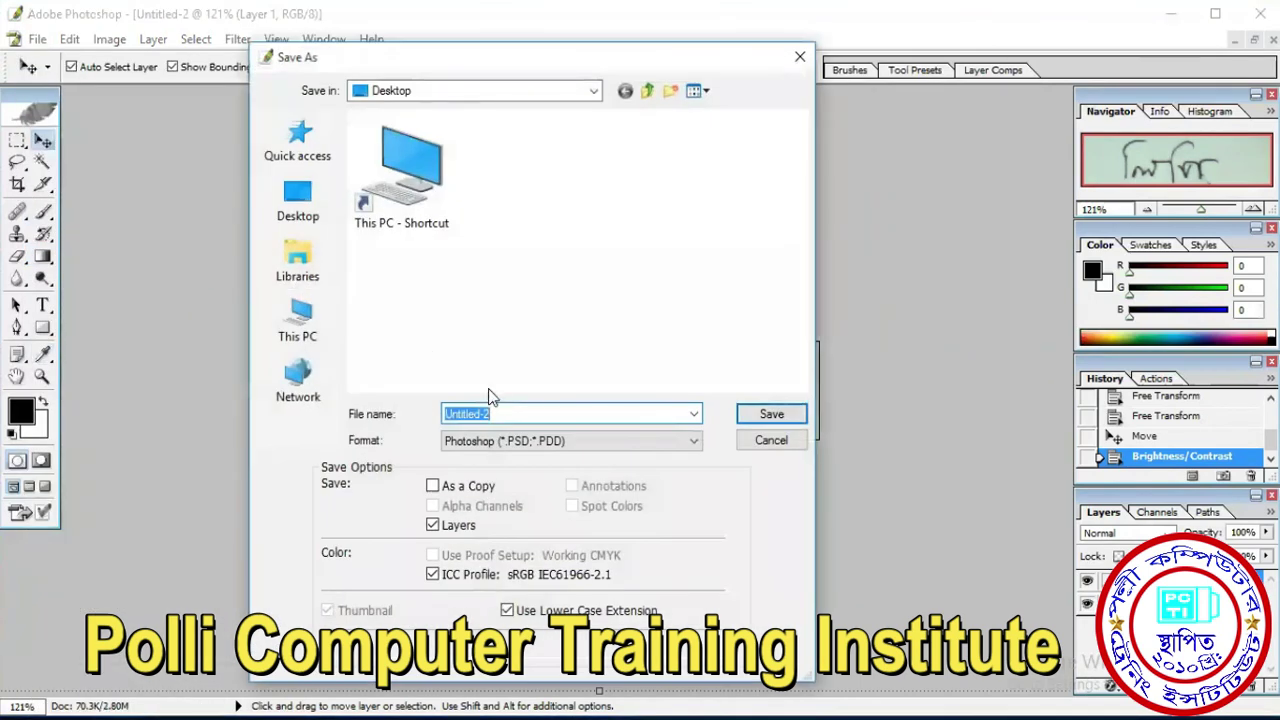
pyautogui.click(296, 200)
pyautogui.click(522, 444)
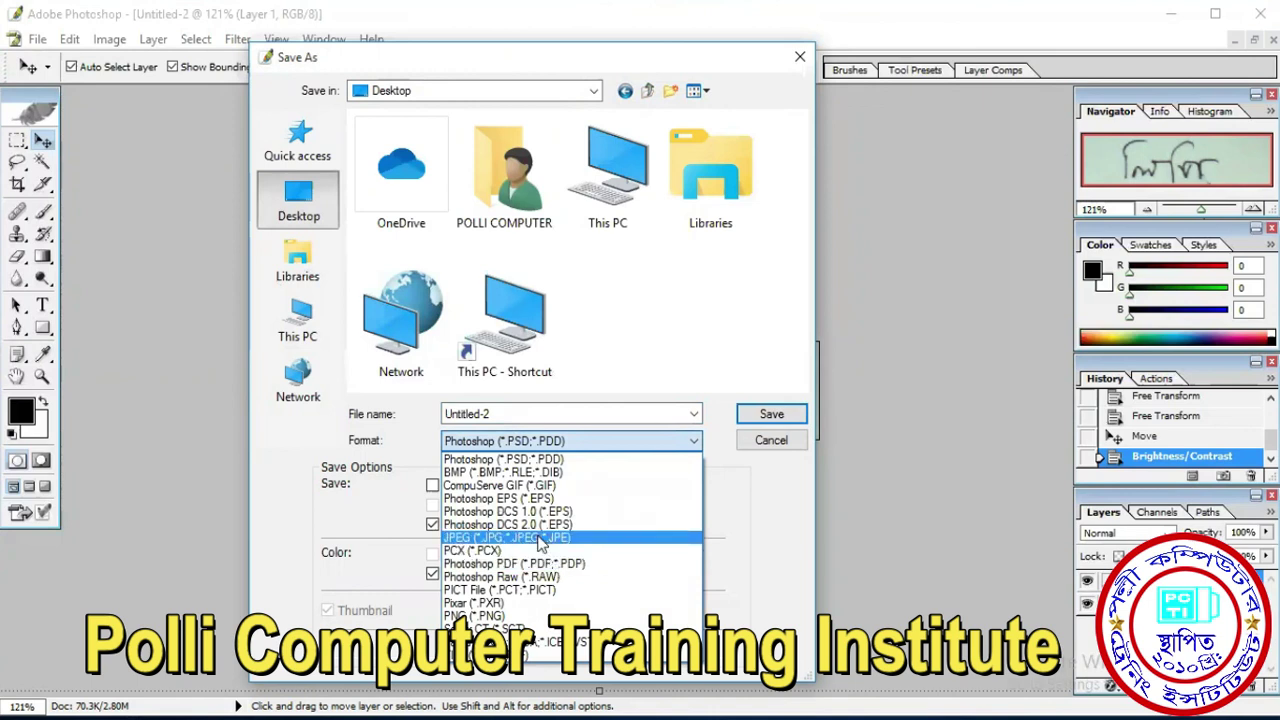
pyautogui.click(538, 538)
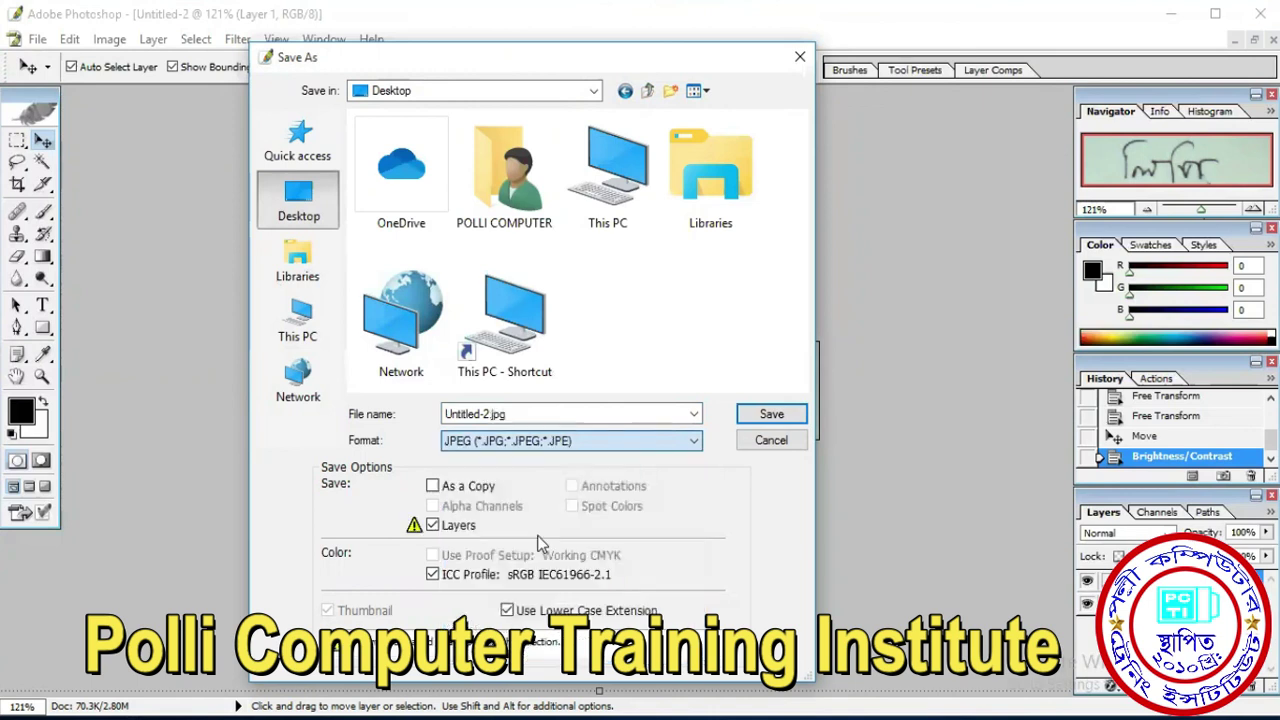
pyautogui.click(535, 446)
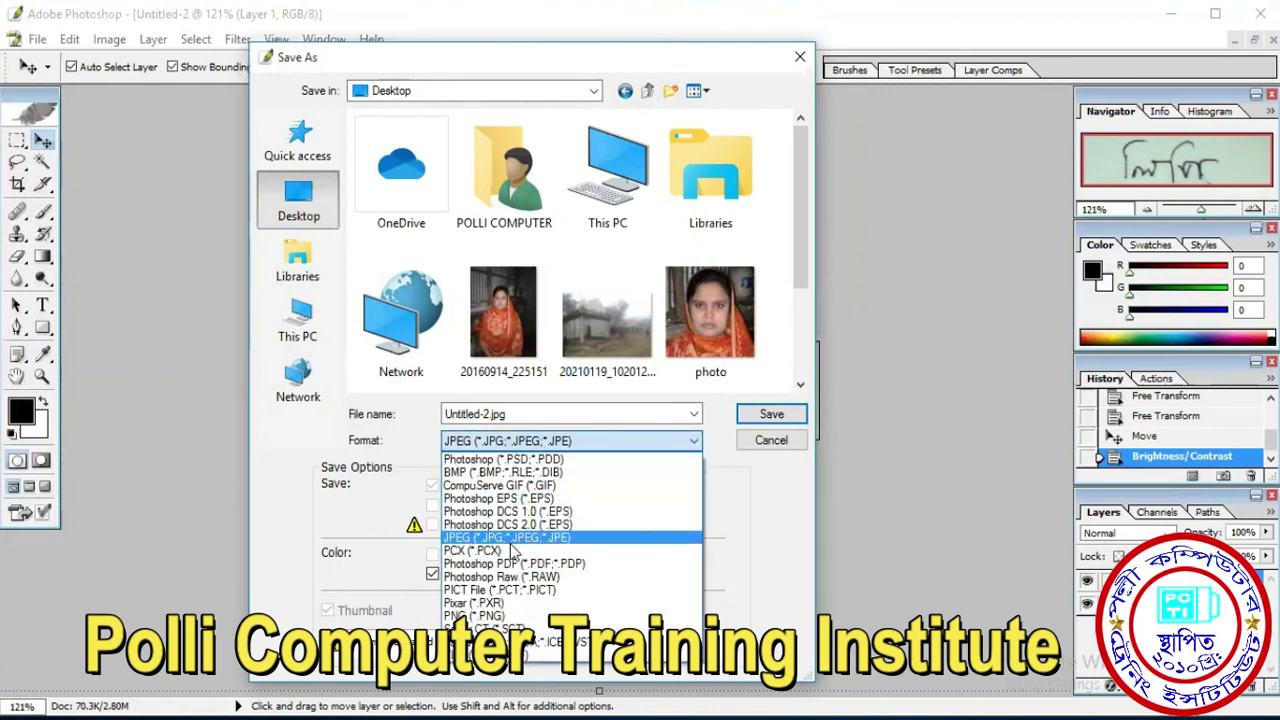
pyautogui.click(468, 539)
pyautogui.doubleClick(515, 414)
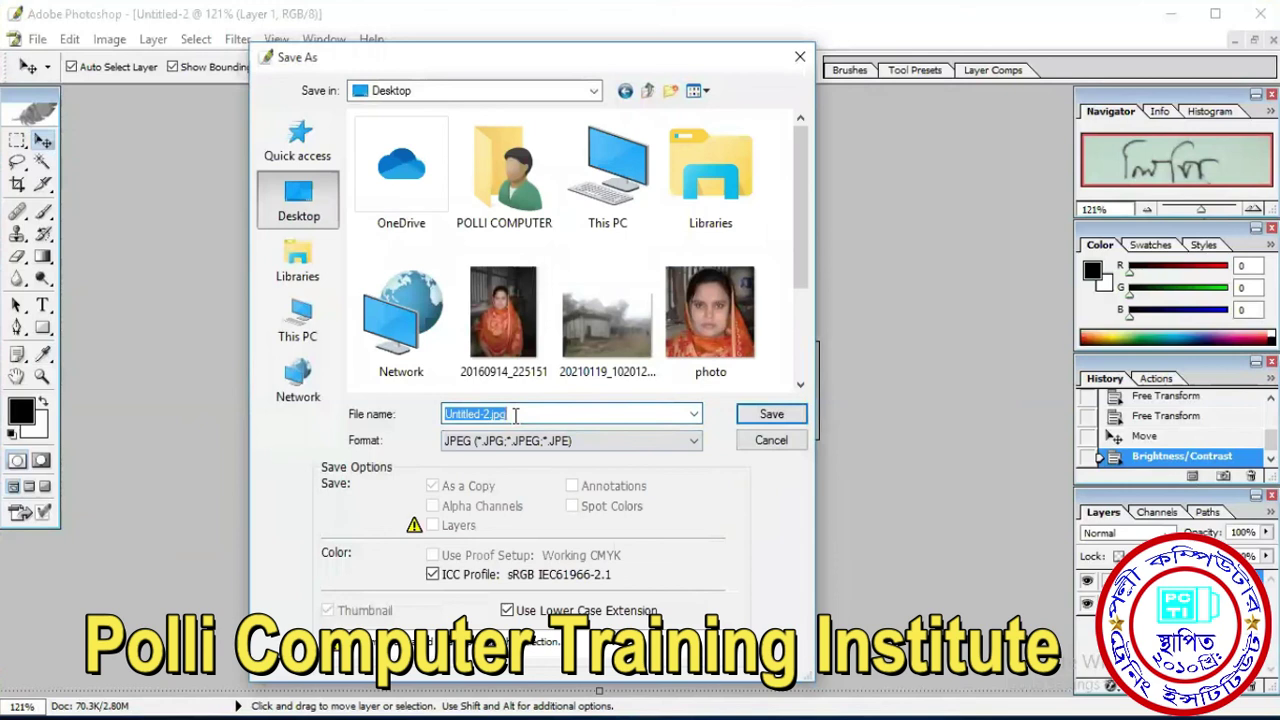
pyautogui.write('signature')
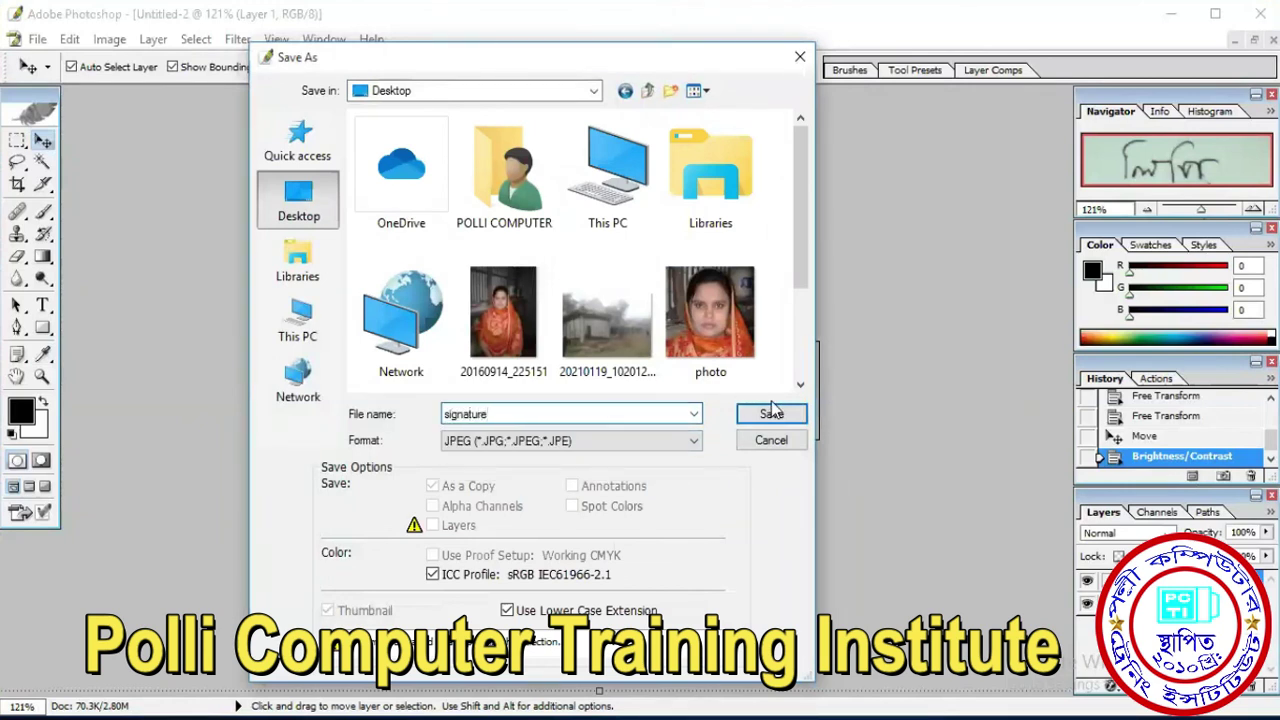
pyautogui.click(773, 414)
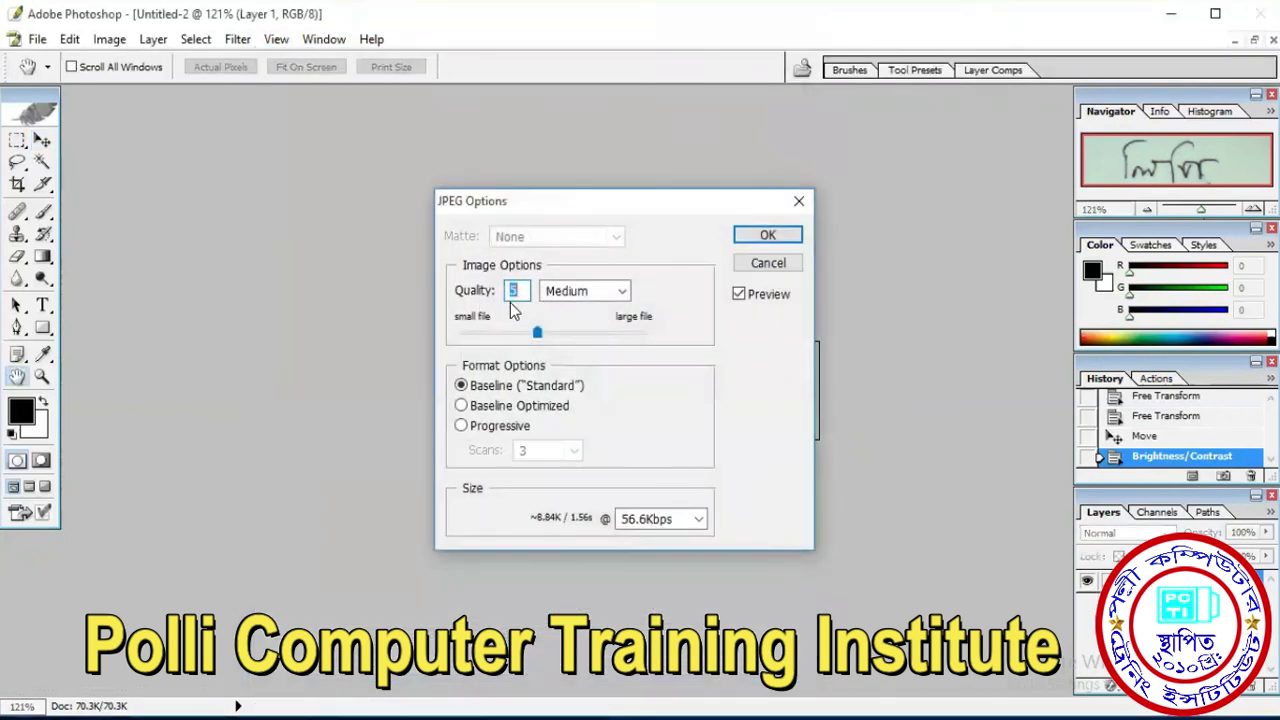
pyautogui.click(763, 236)
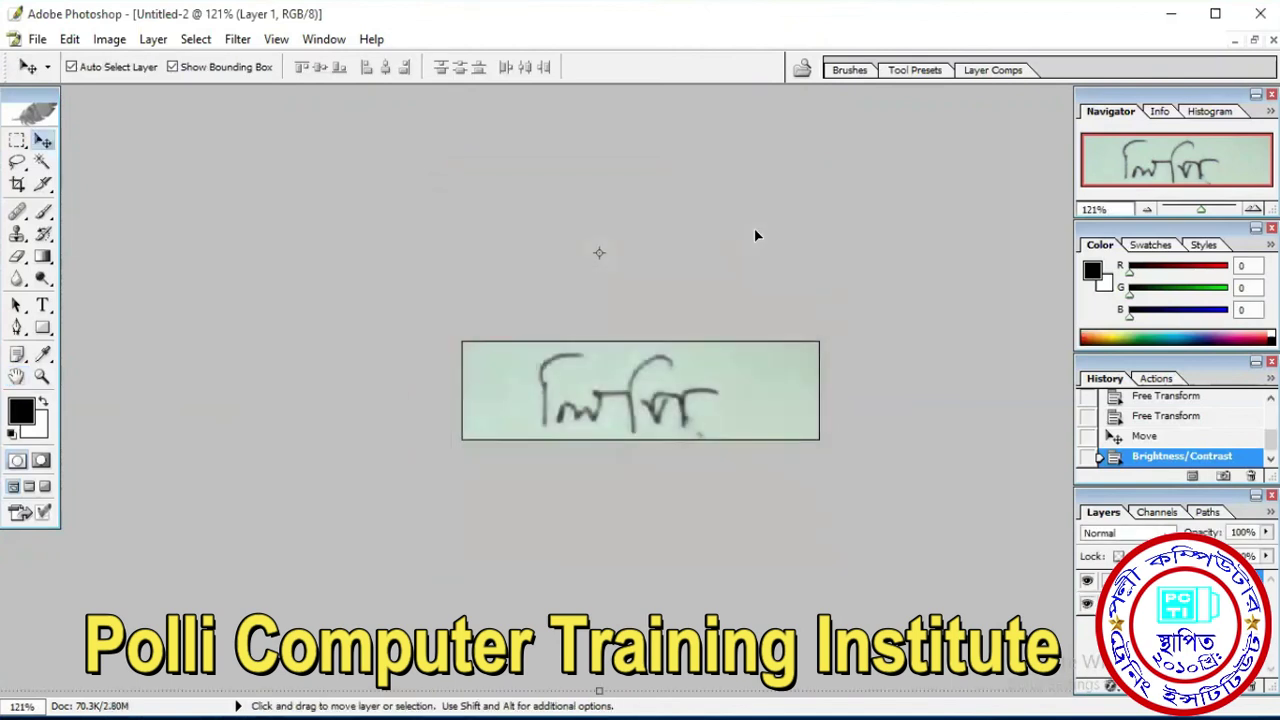